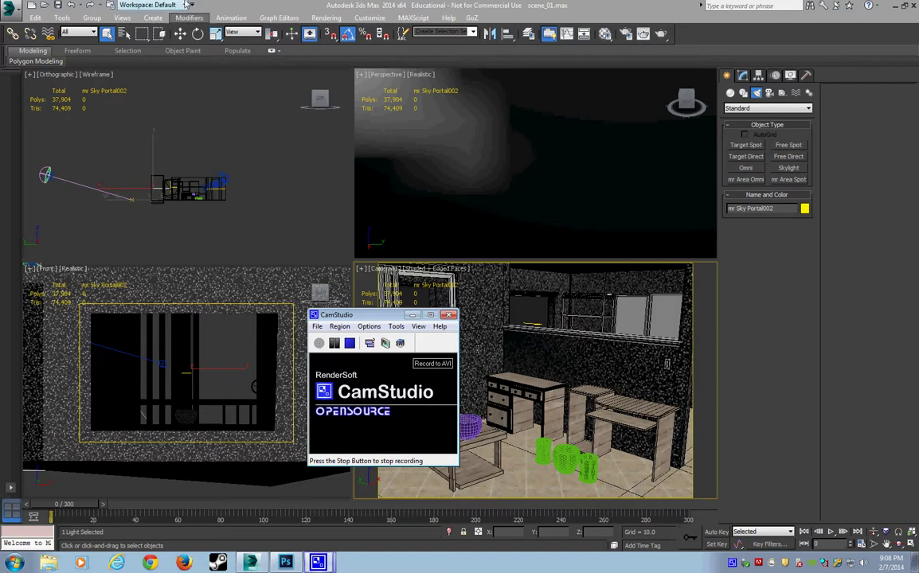
# Deselect the sky portal light, then save the scene as scene_01_AO.max, replacing the existing file
pyautogui.click(77, 165)
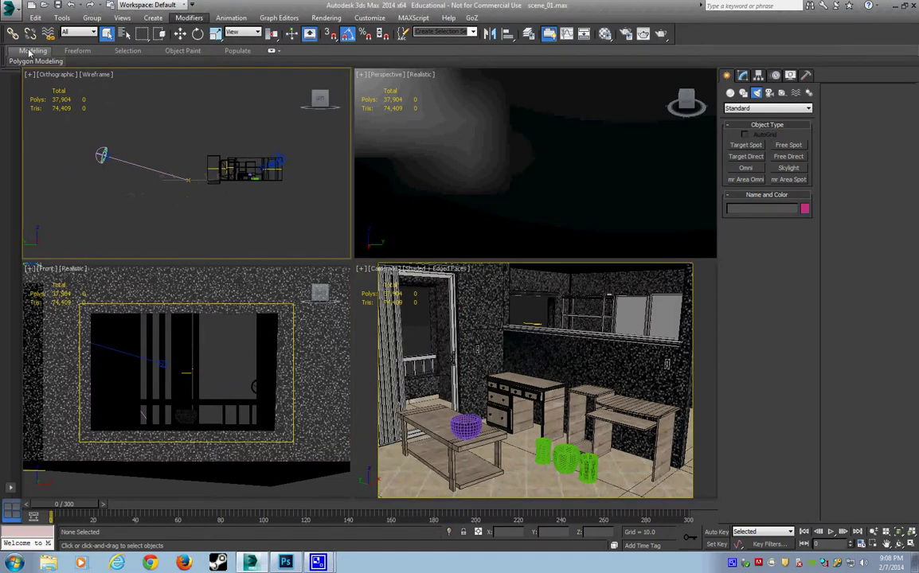
pyautogui.click(11, 8)
pyautogui.click(22, 118)
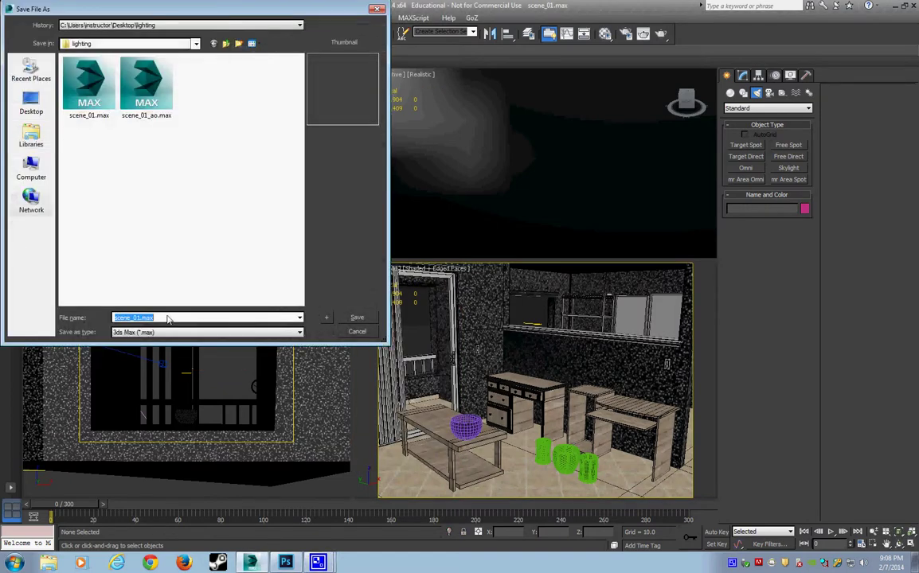
pyautogui.moveTo(139, 318); pyautogui.dragTo(247, 333)
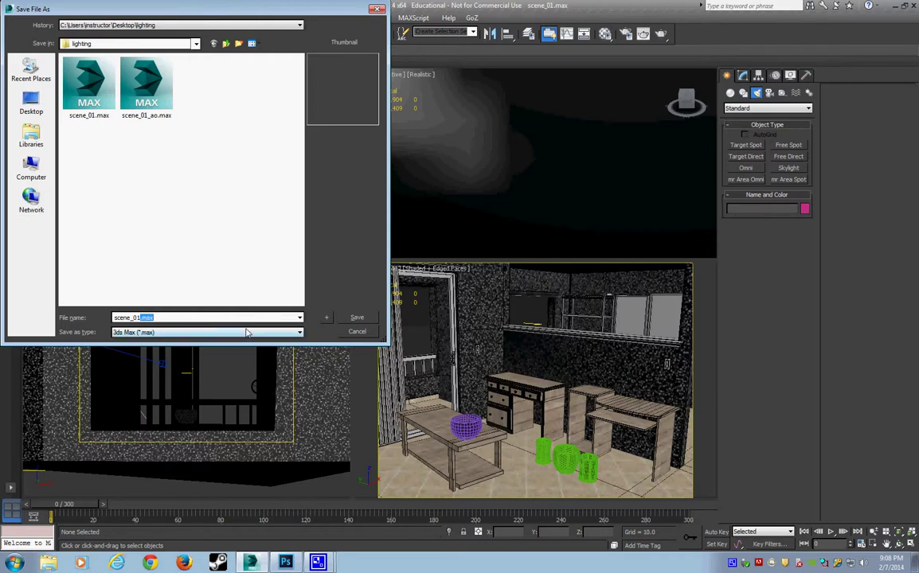
pyautogui.write('_AO')
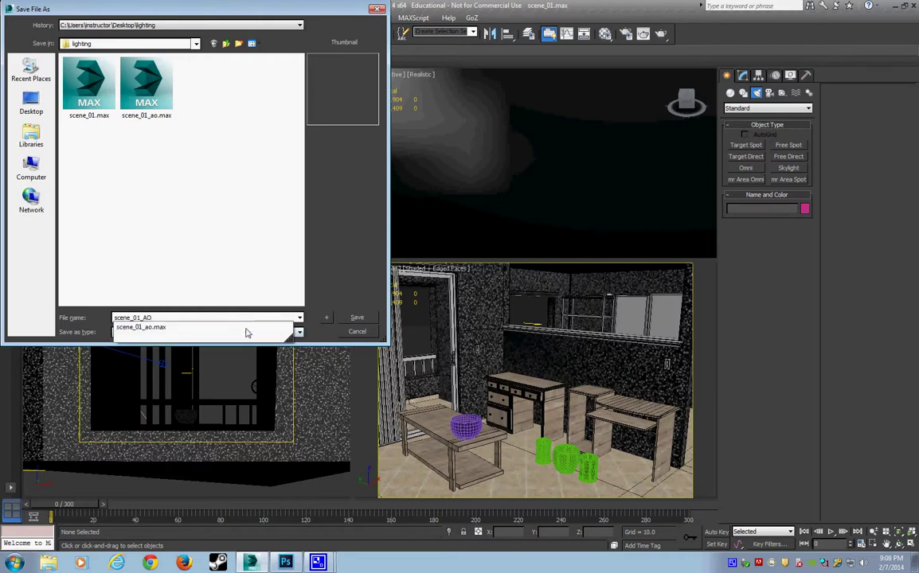
pyautogui.click(357, 318)
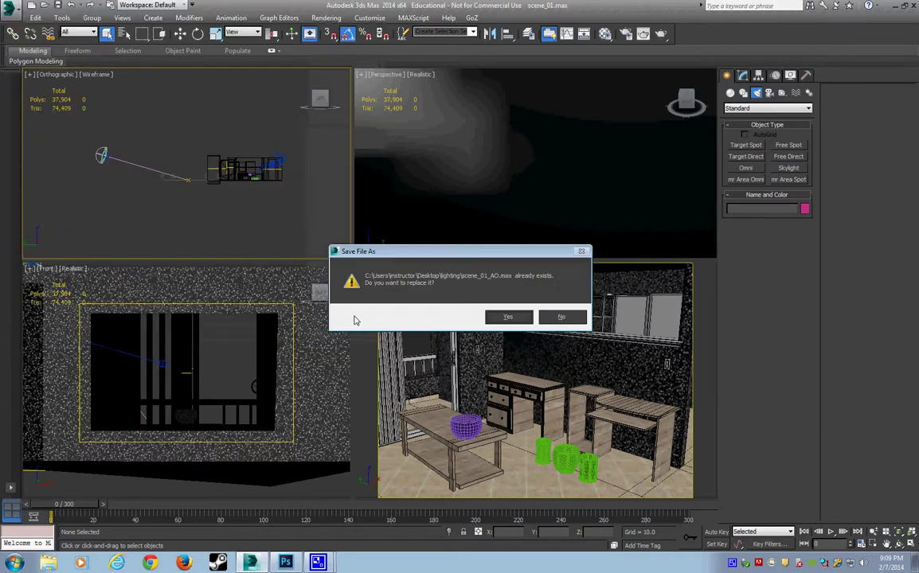
pyautogui.click(508, 317)
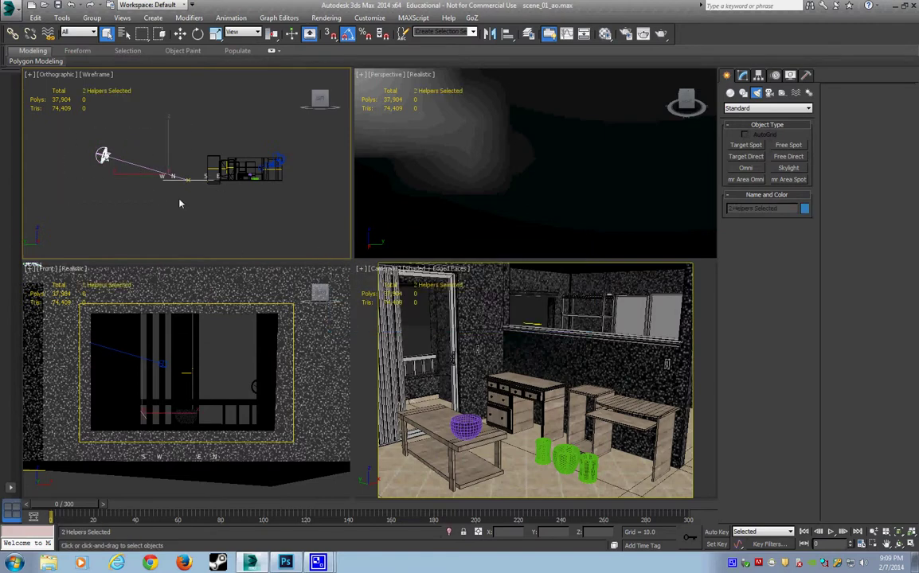
pyautogui.scroll(3, 160, 179)
pyautogui.scroll(2, 163, 187)
pyautogui.click(235, 175)
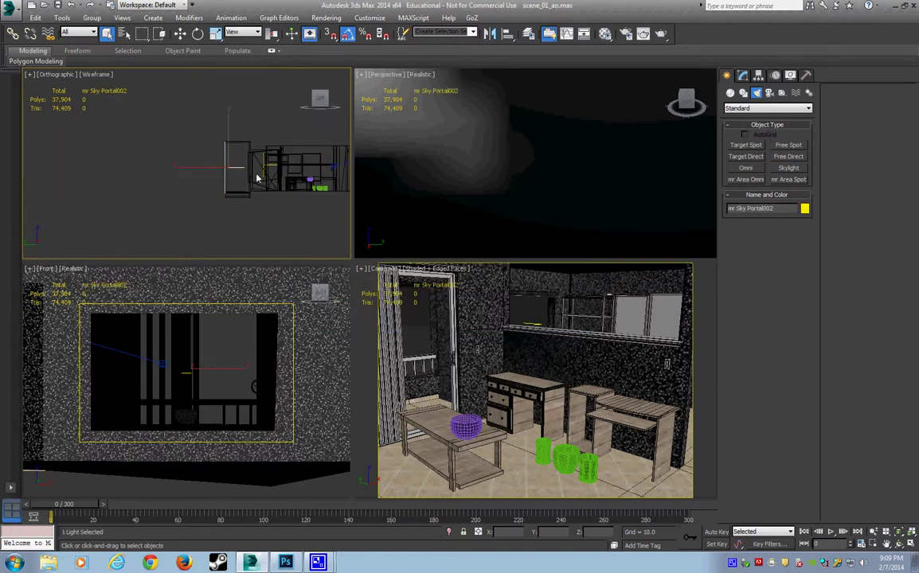
pyautogui.scroll(5, 231, 171)
pyautogui.scroll(-4, 239, 141)
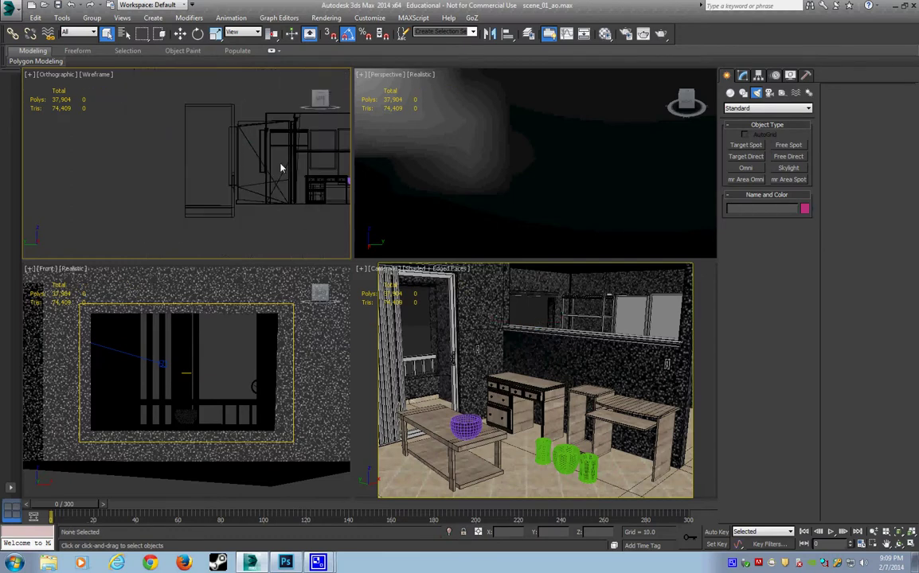
pyautogui.scroll(3, 125, 164)
pyautogui.scroll(2, 235, 164)
pyautogui.click(198, 175)
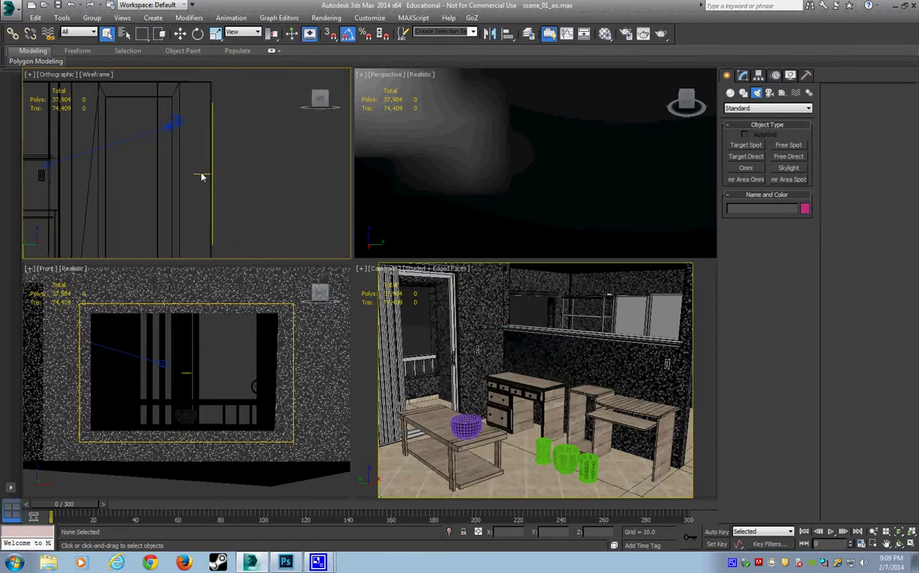
pyautogui.scroll(-5, 236, 167)
pyautogui.scroll(2, 183, 187)
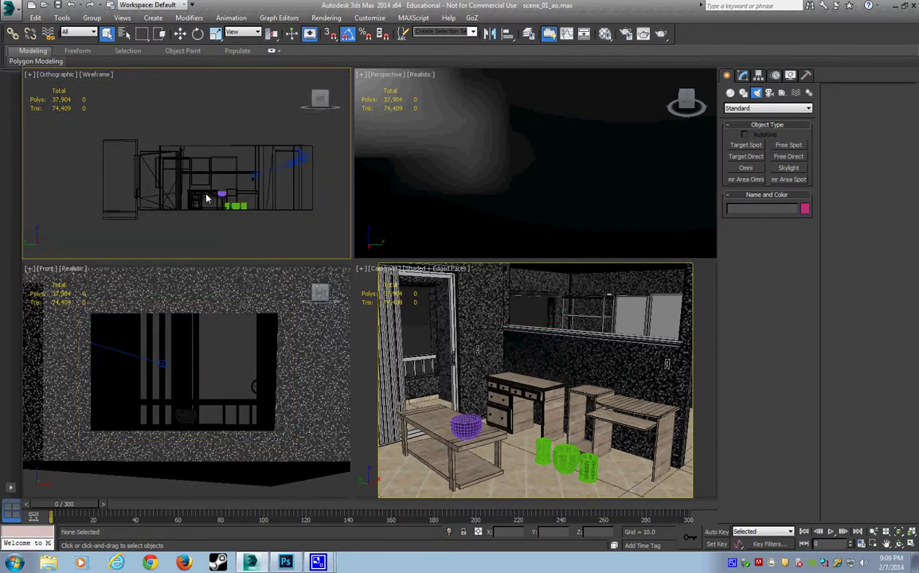
pyautogui.click(404, 337)
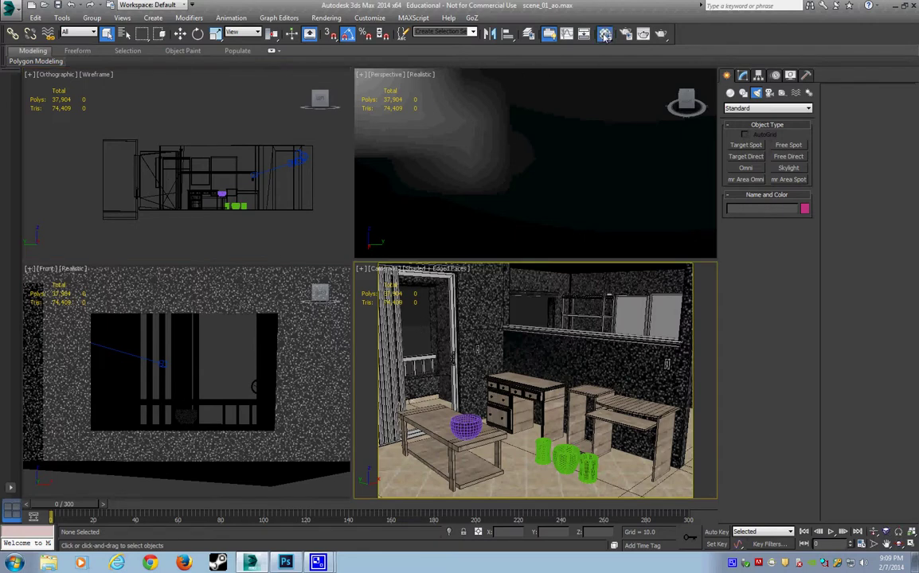
# Apply a material named AO with a white diffuse colour to all kitchen objects
pyautogui.click(548, 33)
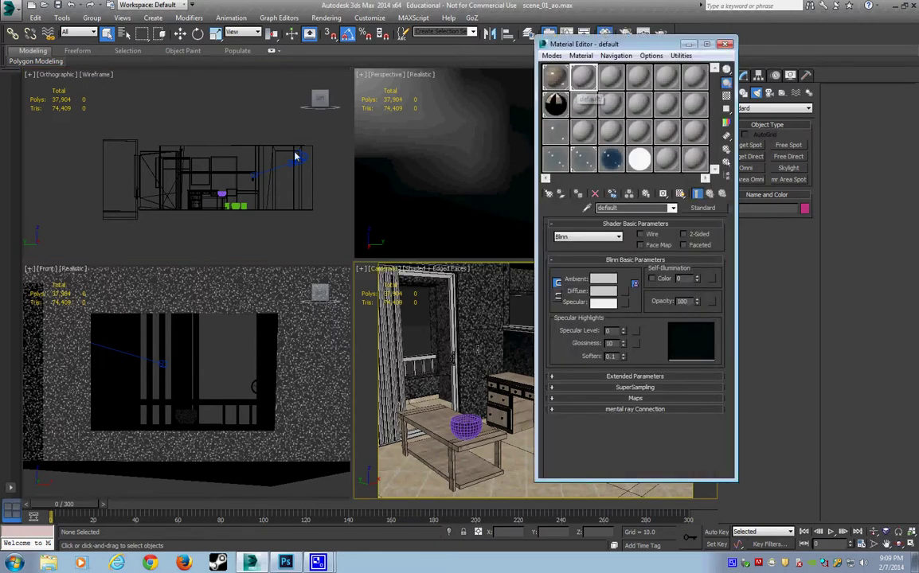
pyautogui.moveTo(174, 198); pyautogui.dragTo(156, 198, button='middle')
pyautogui.hotkey('ctrl', 'a')
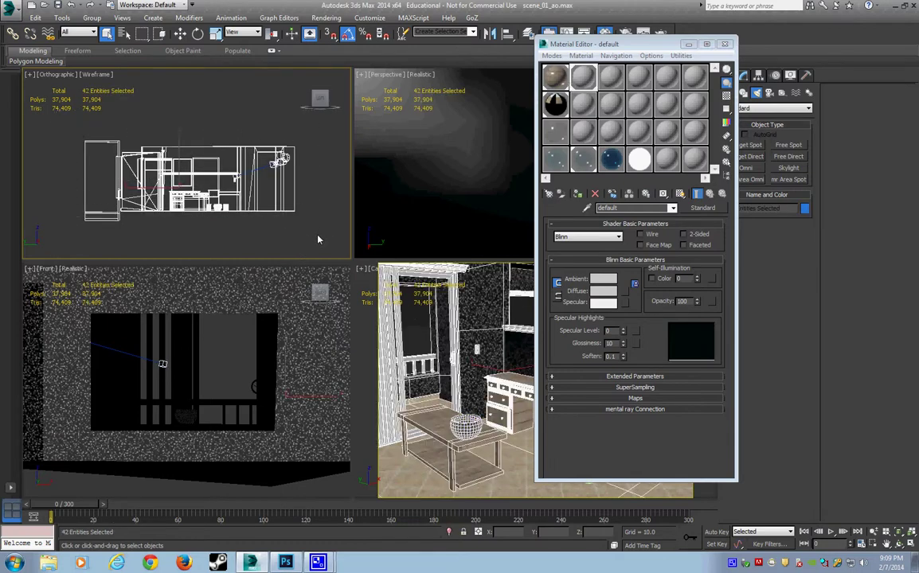
pyautogui.click(584, 76)
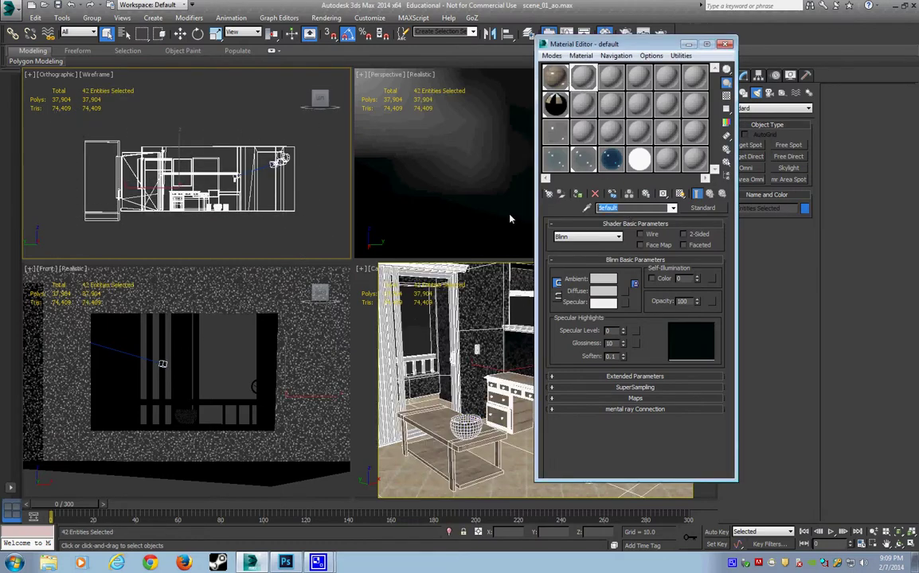
pyautogui.write('AO')
pyautogui.press('Return')
pyautogui.click(603, 291)
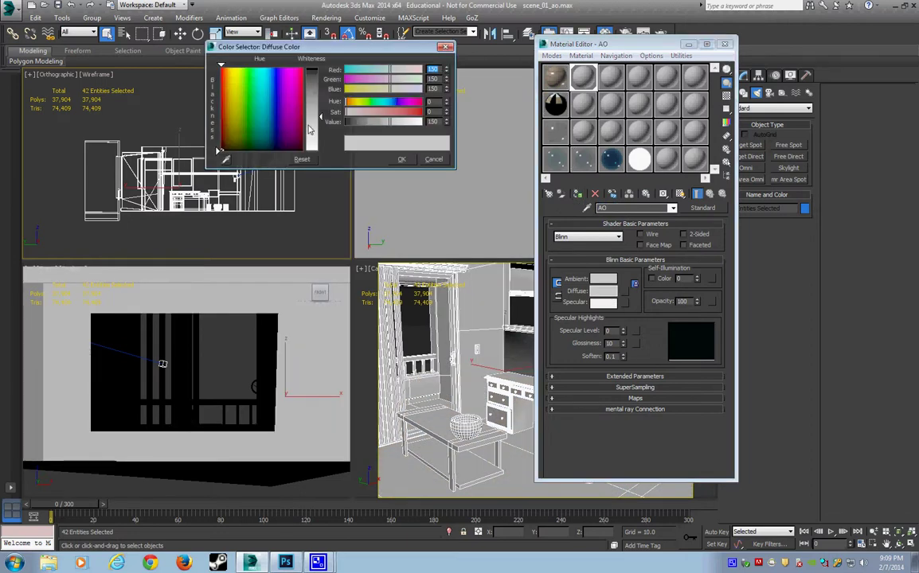
pyautogui.moveTo(311, 130); pyautogui.dragTo(311, 69)
pyautogui.click(401, 159)
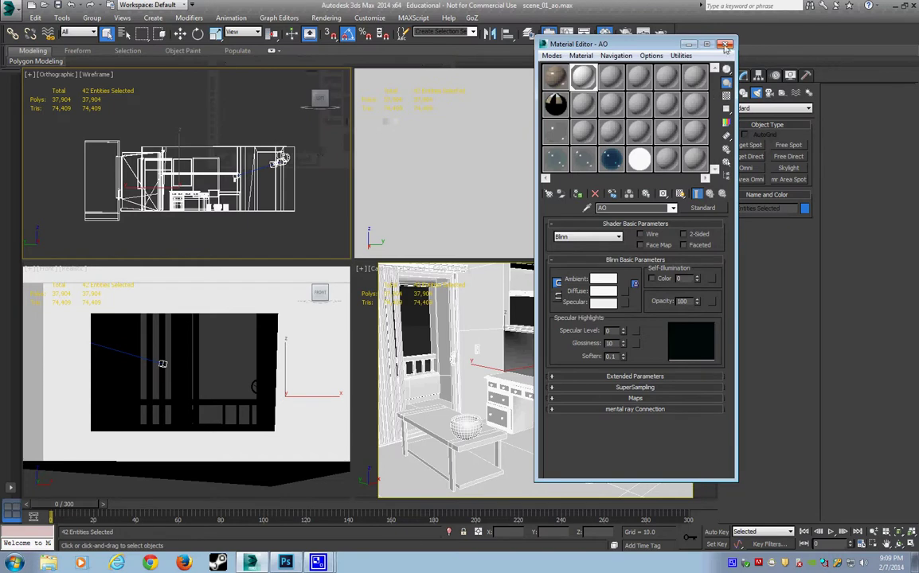
pyautogui.click(724, 45)
pyautogui.click(376, 289)
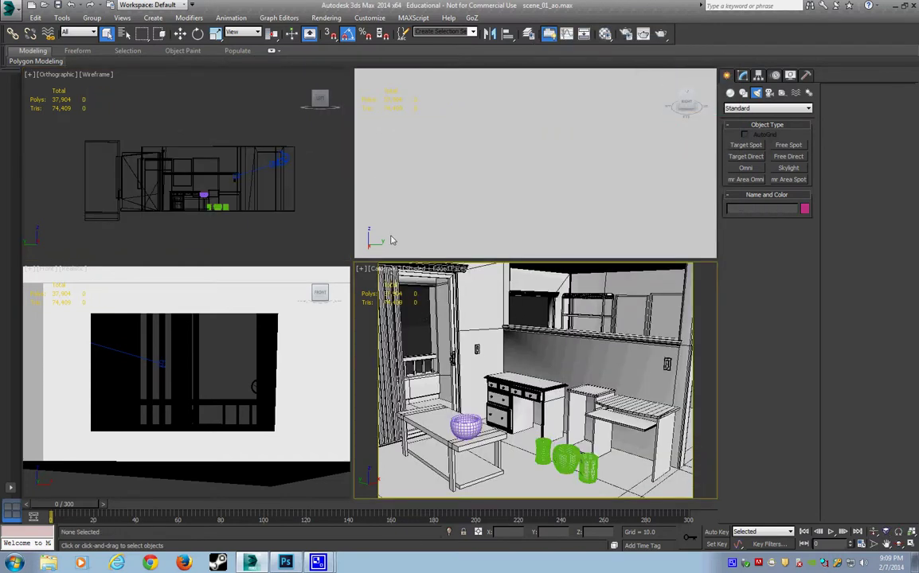
# In Render Setup's Assign Renderer, set the production renderer to Default Scanline Renderer
pyautogui.click(318, 19)
pyautogui.click(362, 41)
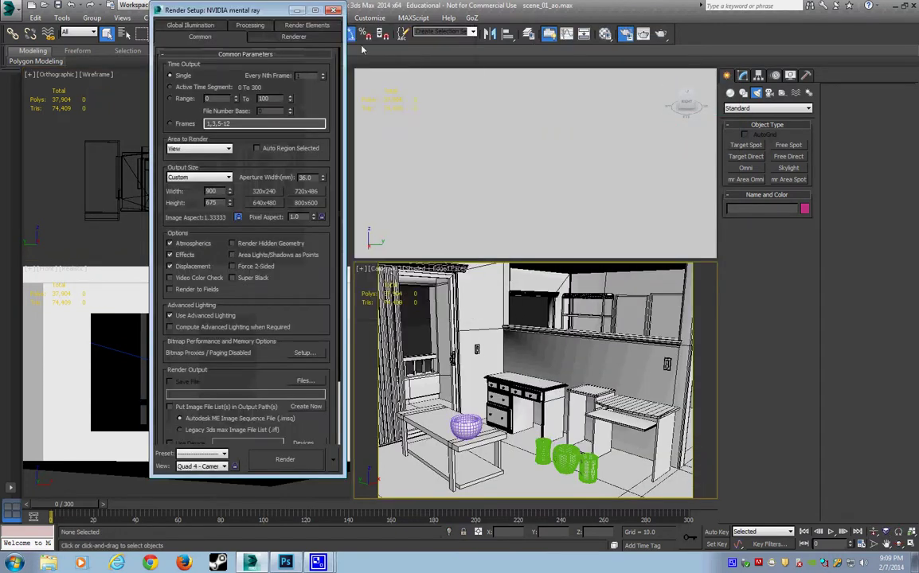
pyautogui.scroll(-3, 254, 306)
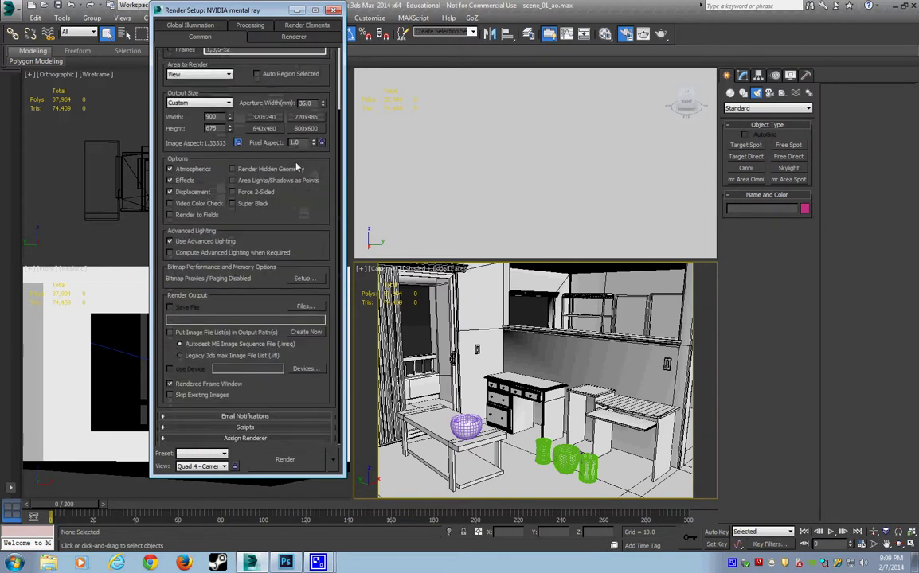
pyautogui.click(239, 439)
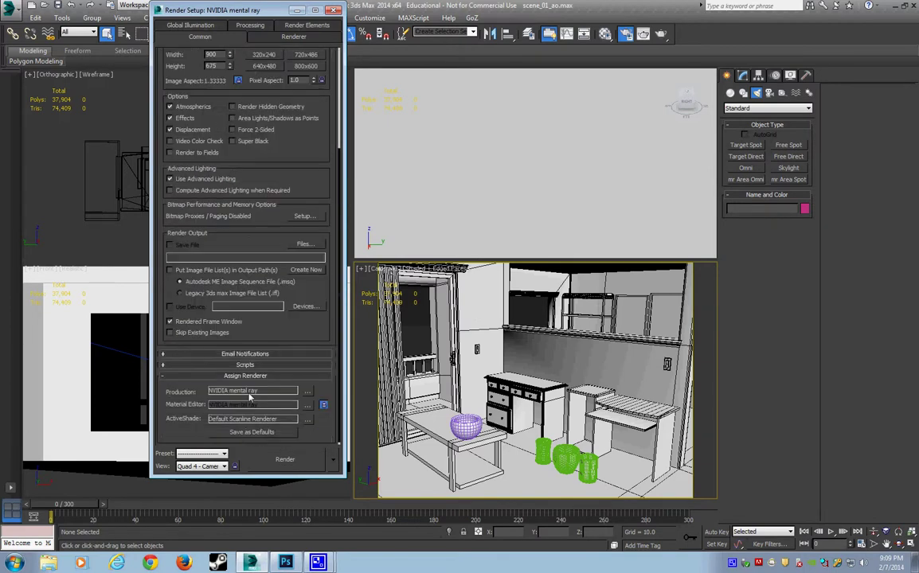
pyautogui.click(308, 391)
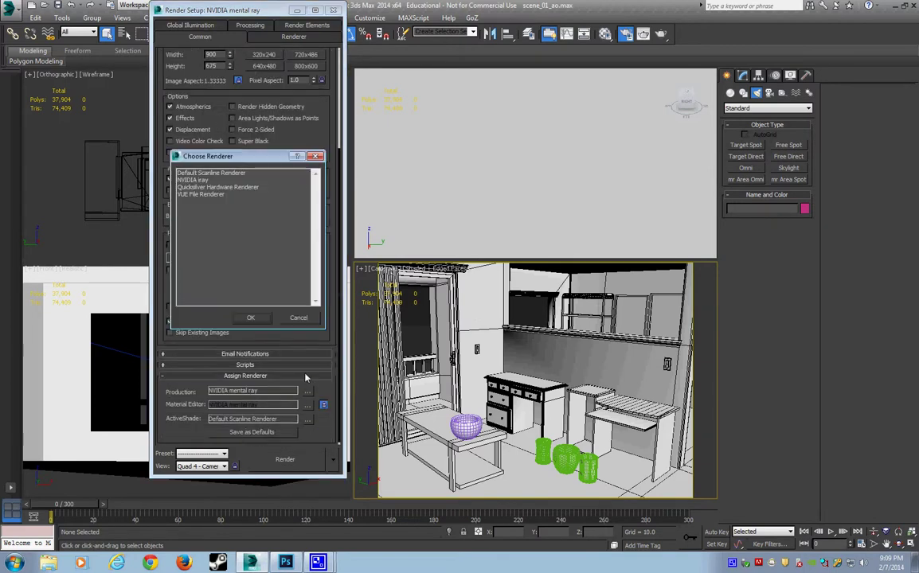
pyautogui.doubleClick(194, 173)
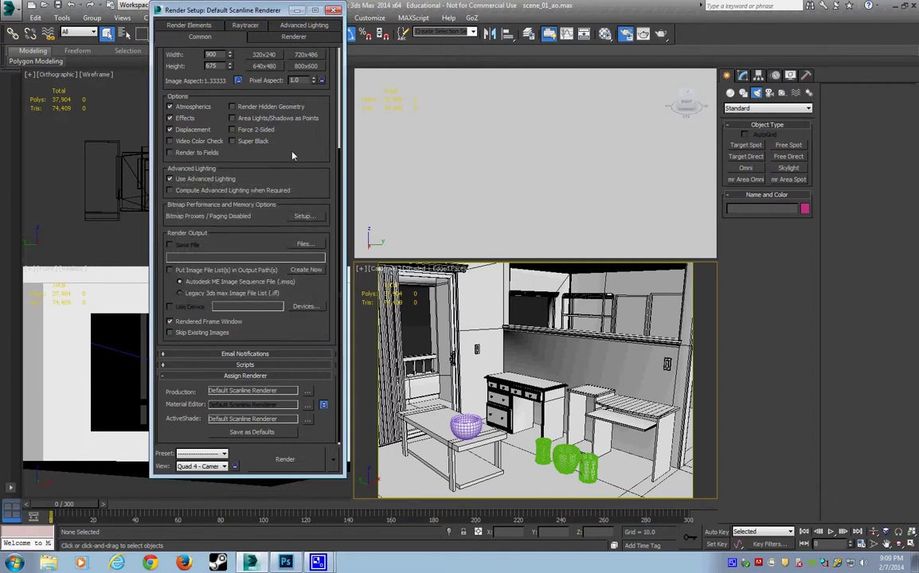
# Close the Render Setup dialog
pyautogui.click(334, 10)
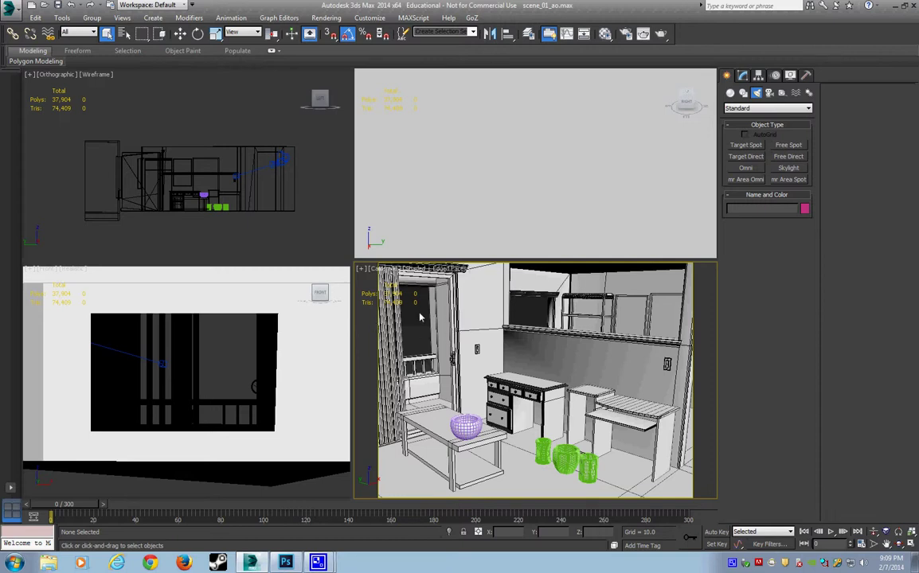
# In Environment settings, set a white background, remove the sky map, and disable exposure control
pyautogui.click(326, 17)
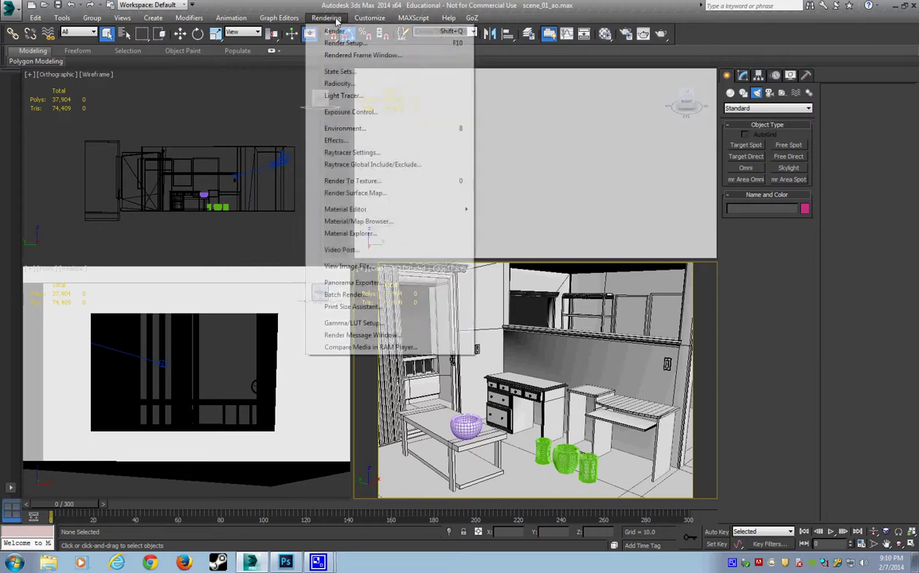
pyautogui.click(351, 128)
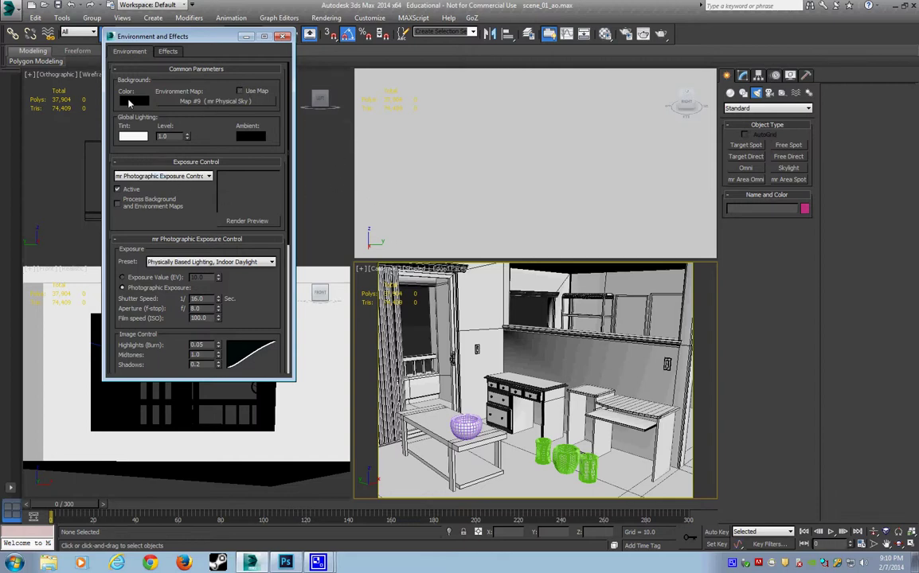
pyautogui.click(131, 101)
pyautogui.moveTo(318, 116); pyautogui.dragTo(318, 150)
pyautogui.click(402, 159)
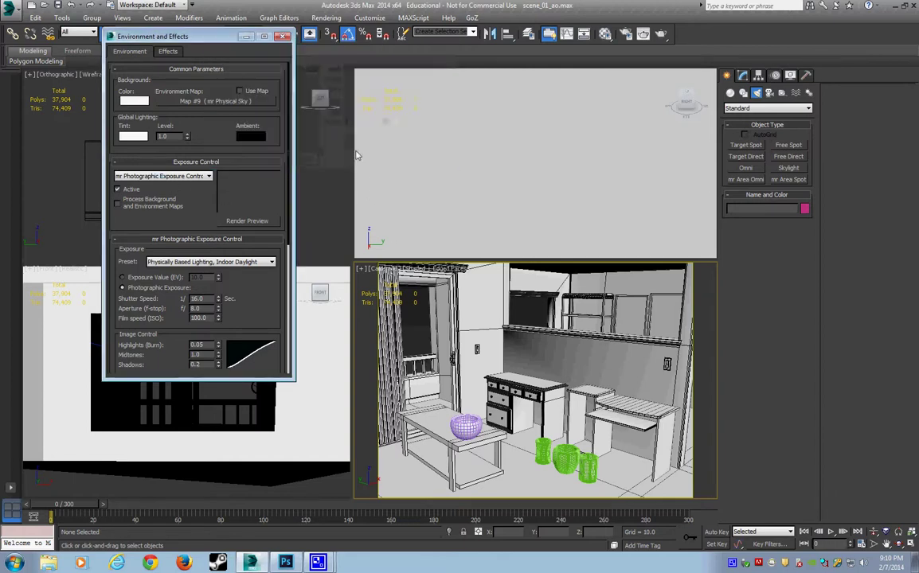
pyautogui.rightClick(191, 101)
pyautogui.click(230, 130)
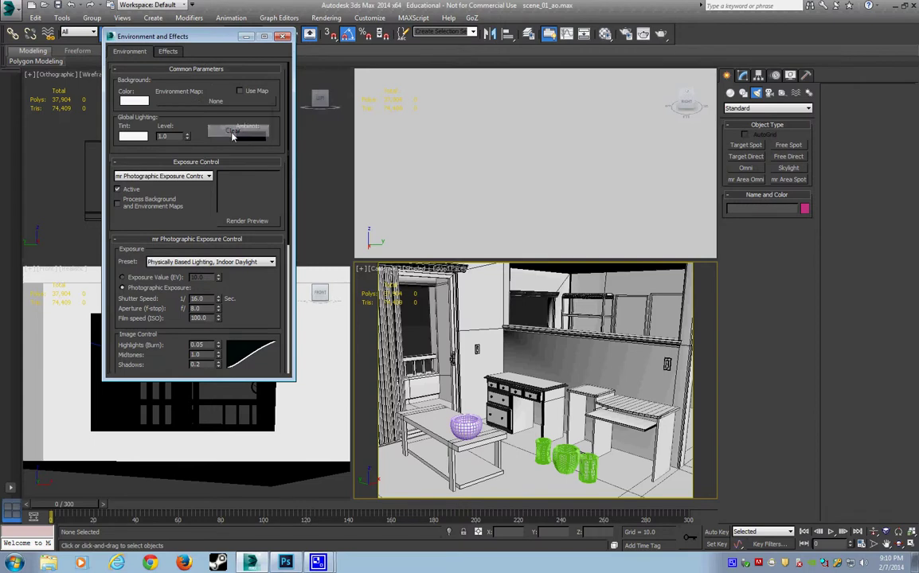
pyautogui.click(159, 176)
pyautogui.click(130, 190)
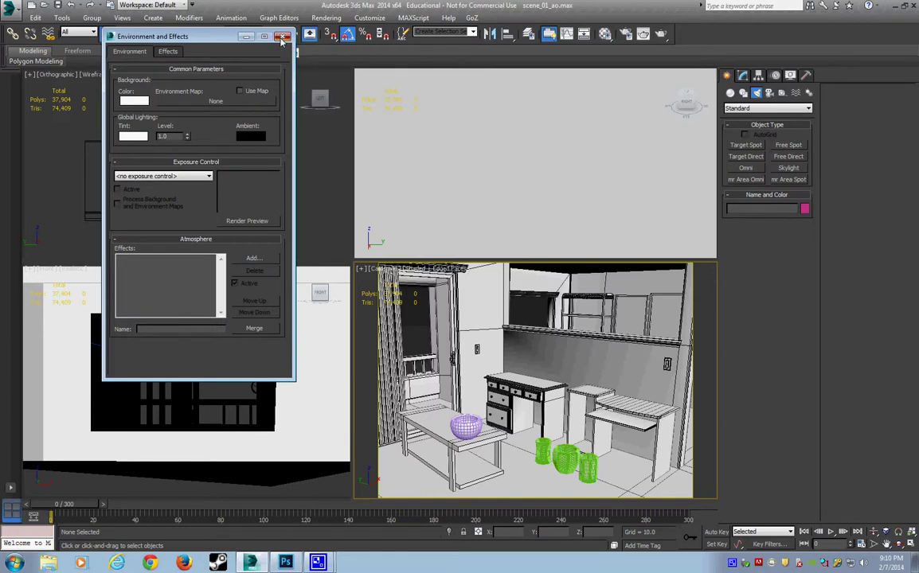
pyautogui.click(282, 36)
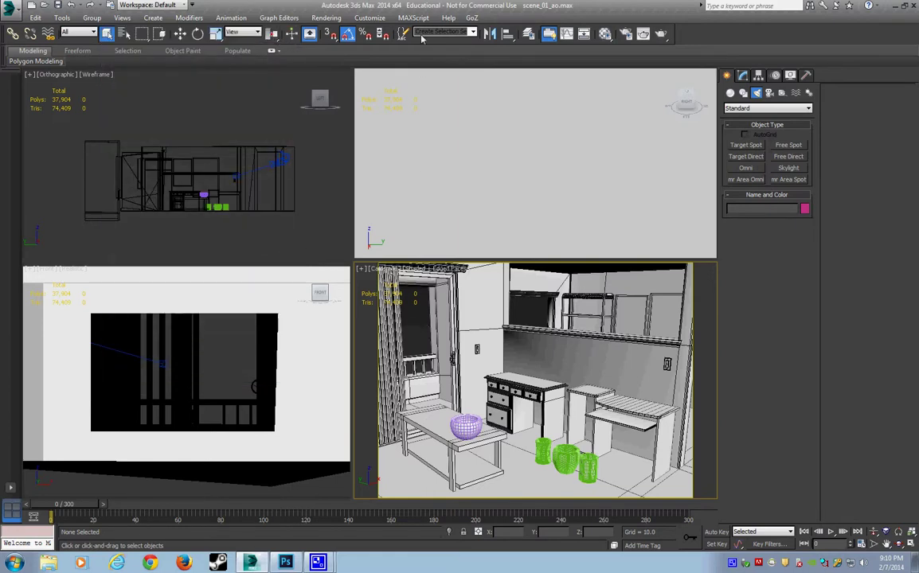
# Test-render Camera01, place a Standard Skylight in the kitchen, and render again
pyautogui.click(642, 34)
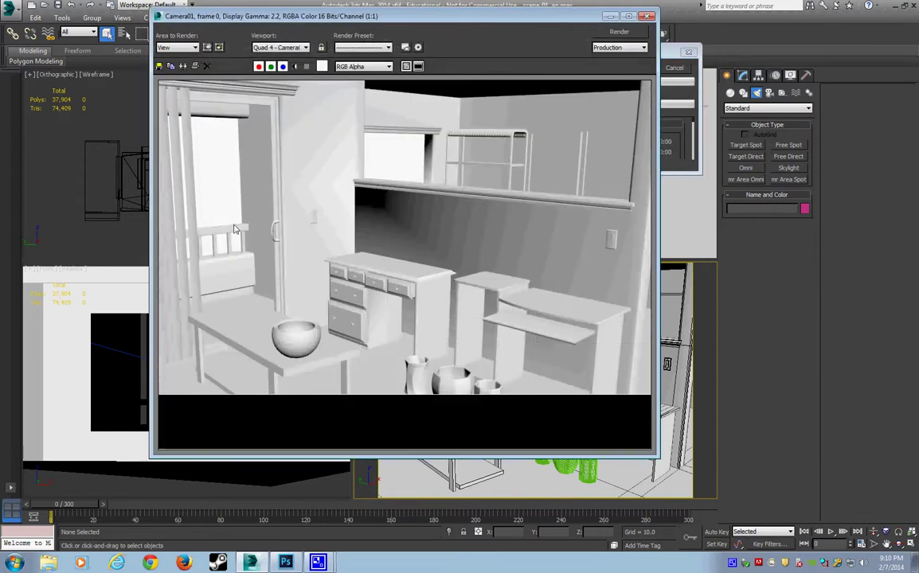
pyautogui.click(645, 16)
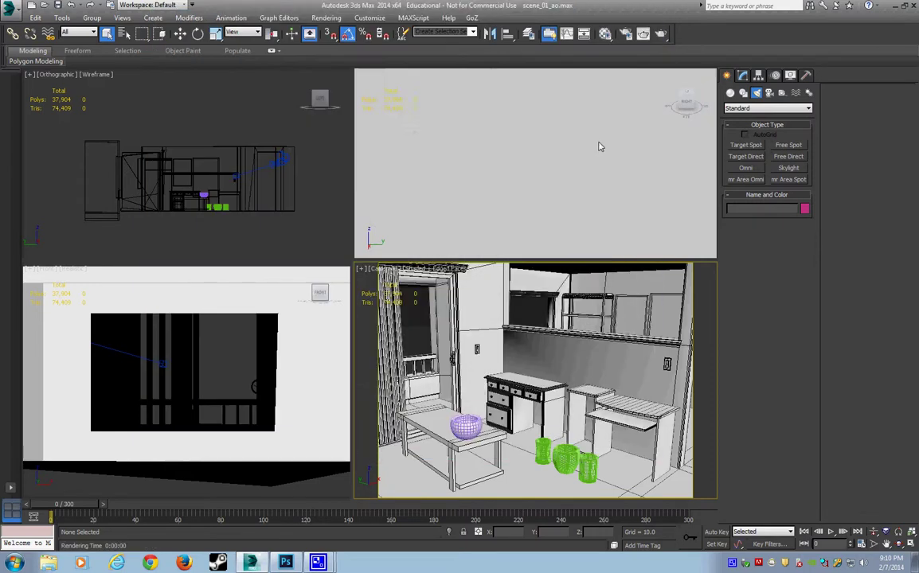
pyautogui.click(785, 108)
pyautogui.click(765, 118)
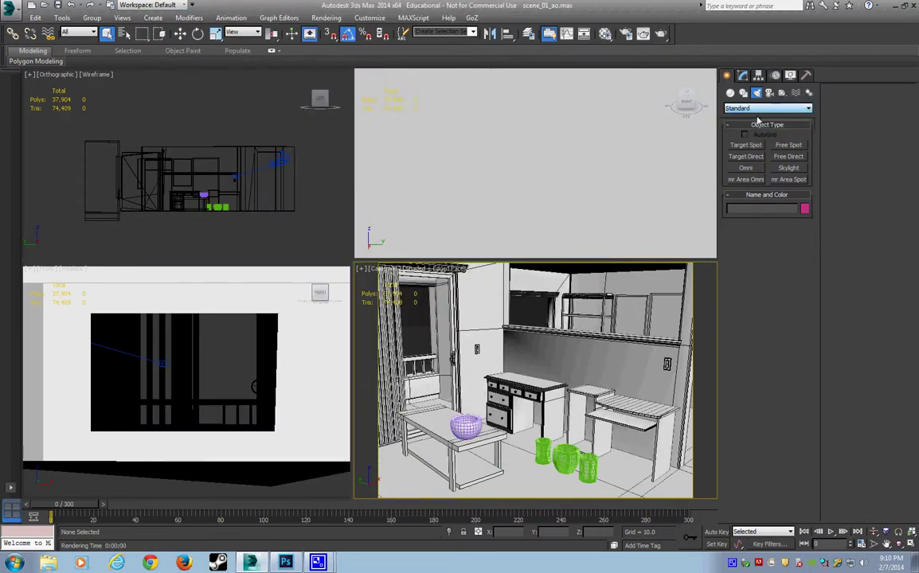
pyautogui.click(787, 168)
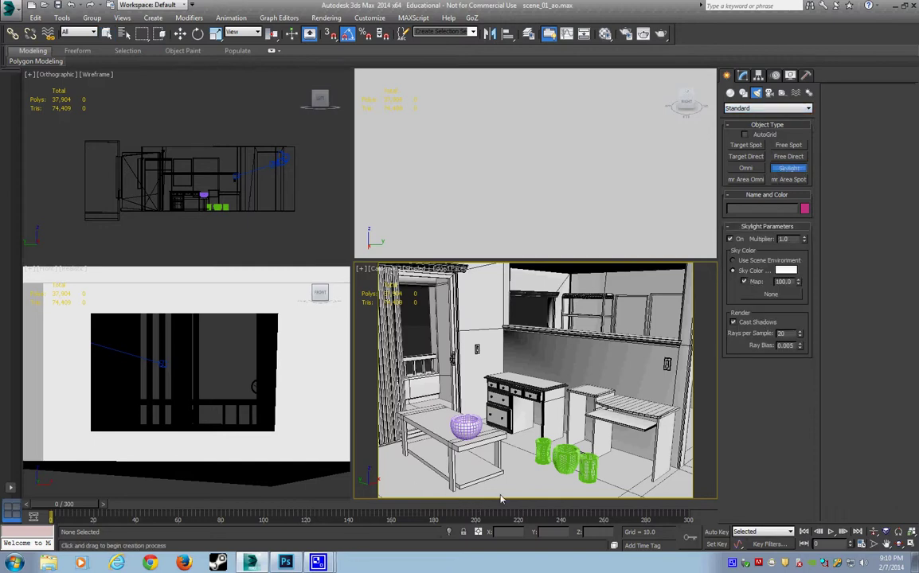
pyautogui.click(519, 475)
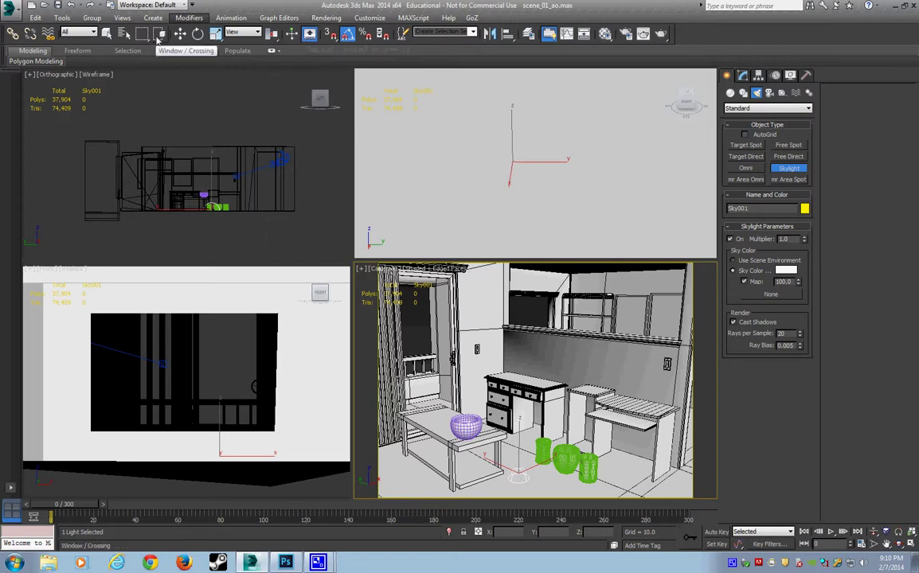
pyautogui.click(604, 33)
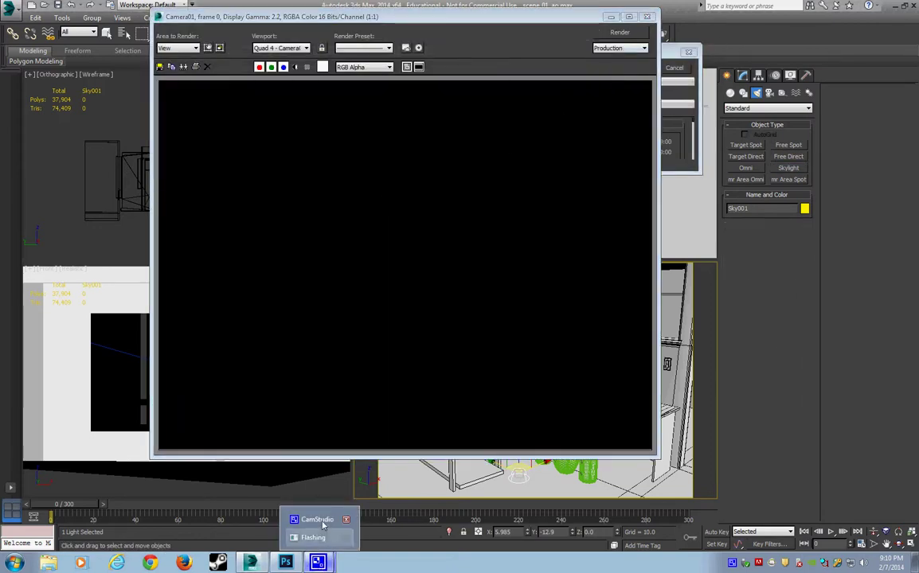
# Close the skylight render and select the Plane01 room shell
pyautogui.click(323, 524)
pyautogui.moveTo(342, 315); pyautogui.dragTo(708, 177)
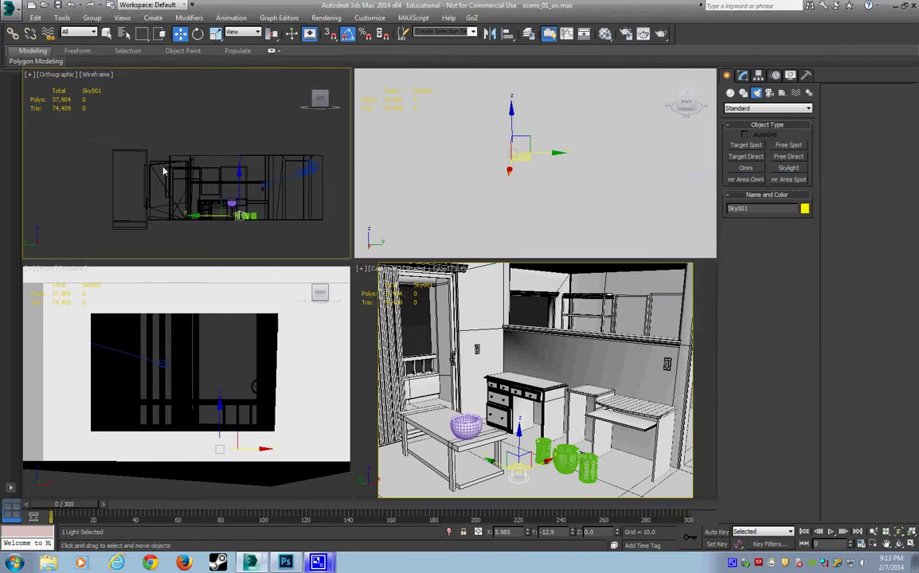
pyautogui.click(143, 155)
# Add an Edit Poly modifier to Plane01 and select all its polygons
pyautogui.click(742, 75)
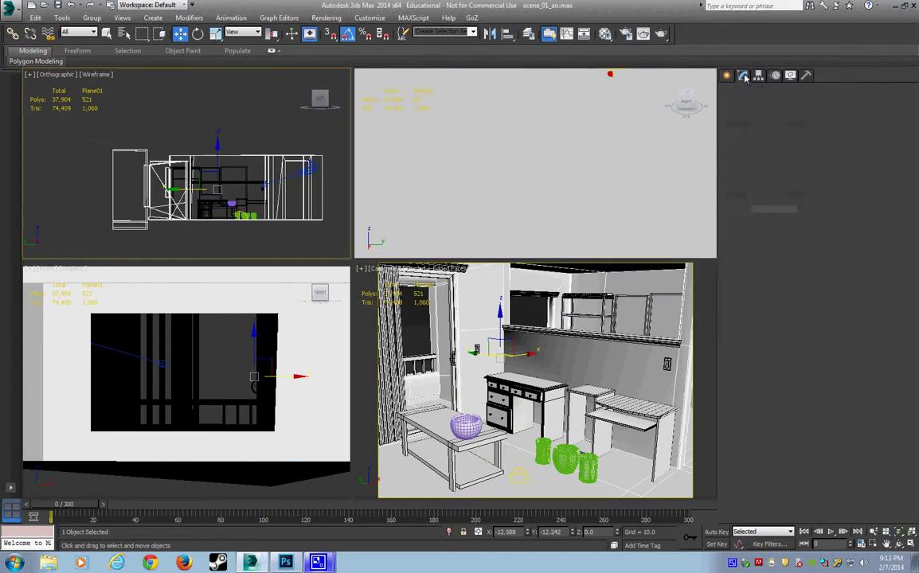
pyautogui.click(766, 105)
pyautogui.scroll(-5, 760, 136)
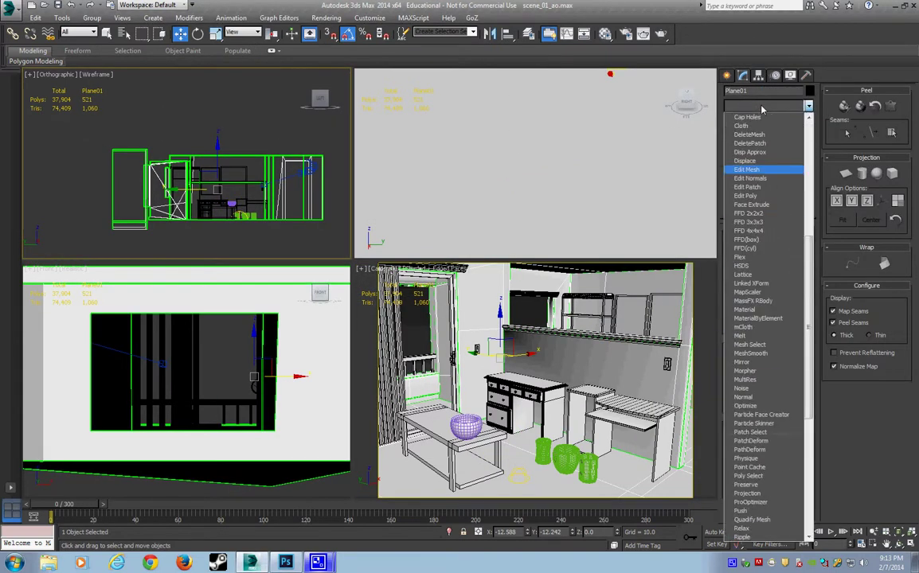
pyautogui.click(746, 143)
pyautogui.click(792, 315)
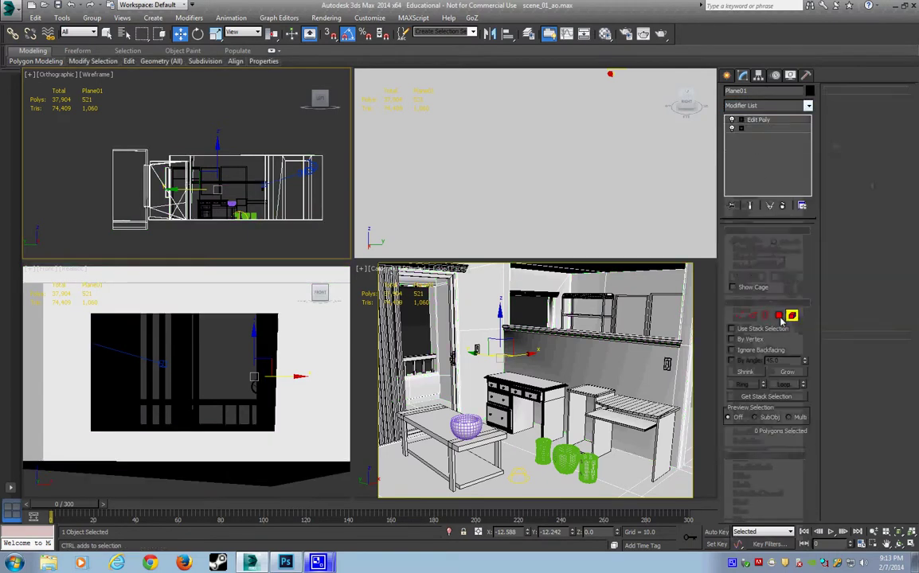
pyautogui.hotkey('ctrl', 'a')
pyautogui.click(779, 315)
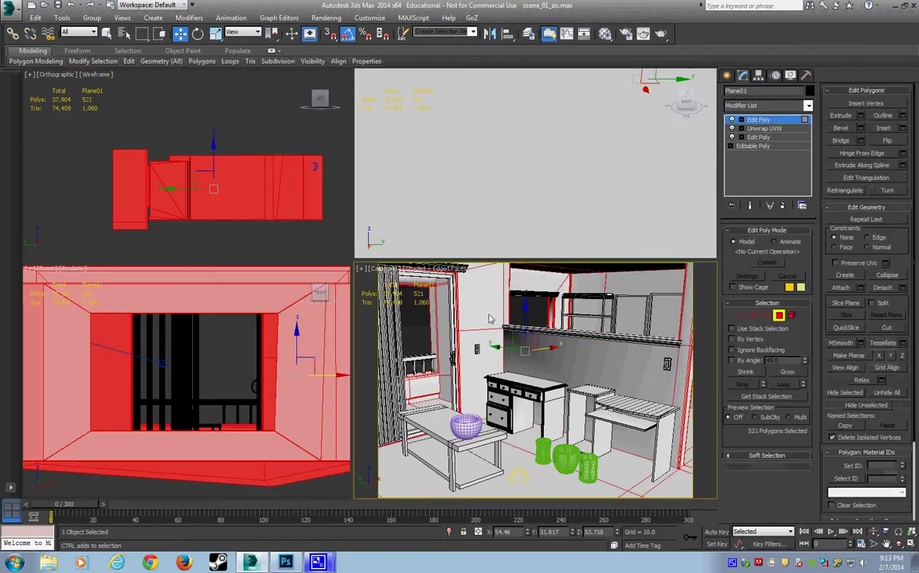
# Deselect the walls, ceiling and floor visible to the camera, then delete the remaining 159 polygons
pyautogui.keyDown('alt'); pyautogui.click(533, 300); pyautogui.keyUp('alt')
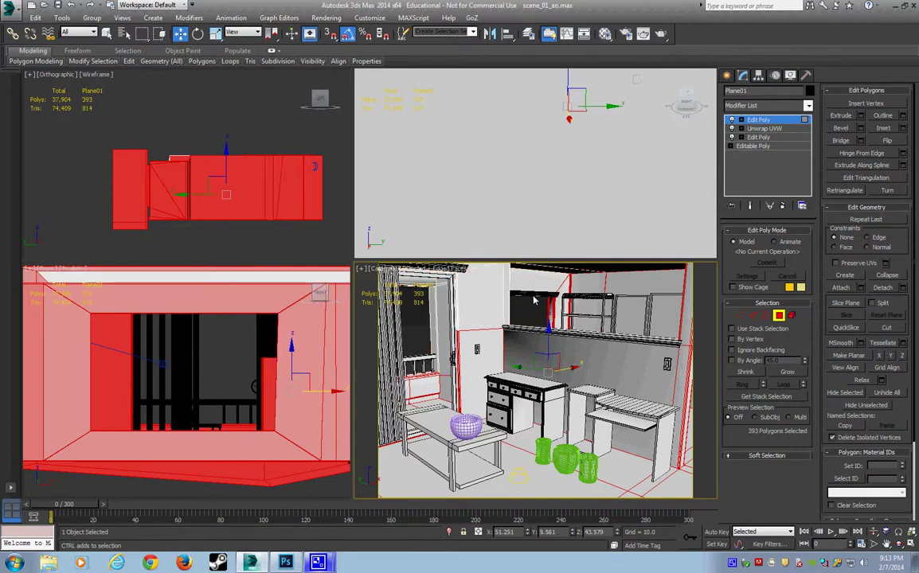
pyautogui.rightClick(548, 326)
pyautogui.hotkey('alt', 'w')
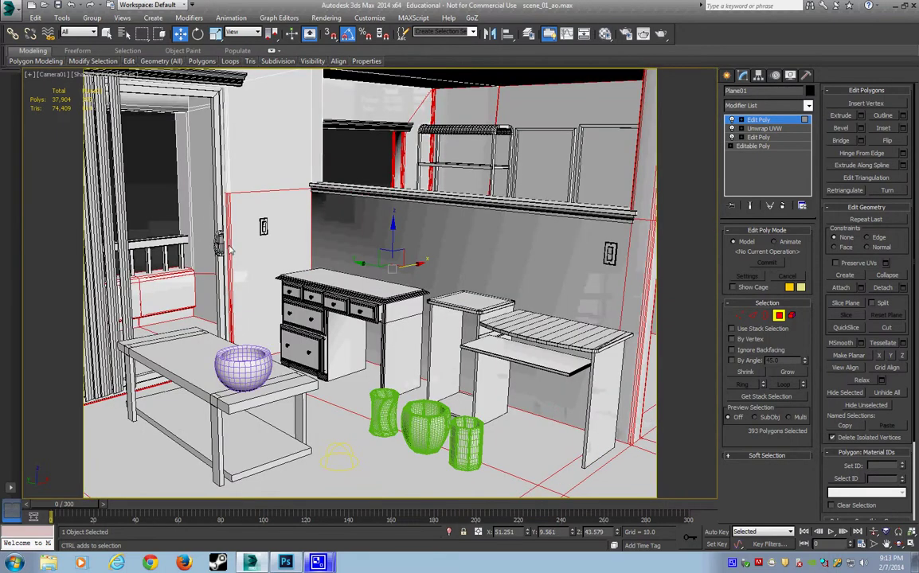
pyautogui.keyDown('alt'); pyautogui.moveTo(133, 161); pyautogui.dragTo(371, 417); pyautogui.keyUp('alt')
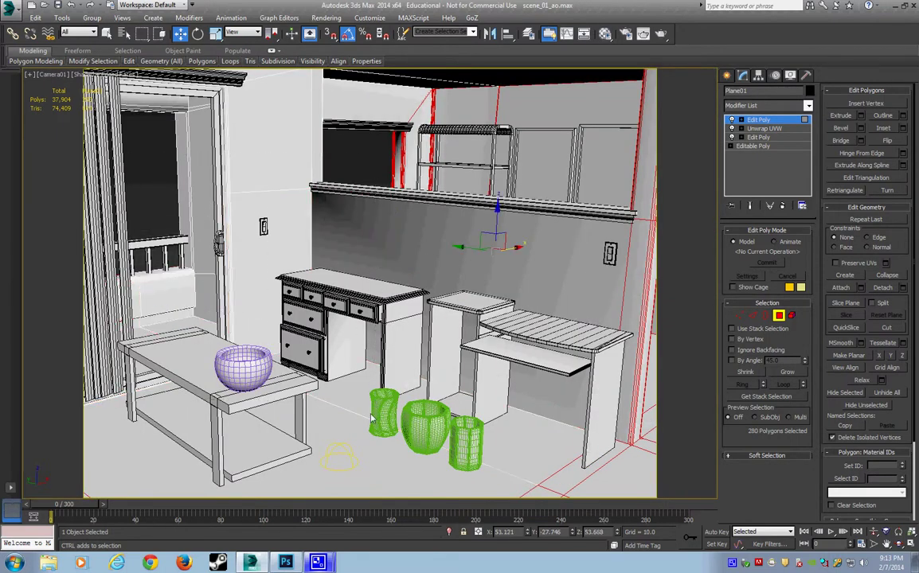
pyautogui.keyDown('alt'); pyautogui.click(364, 152); pyautogui.keyUp('alt')
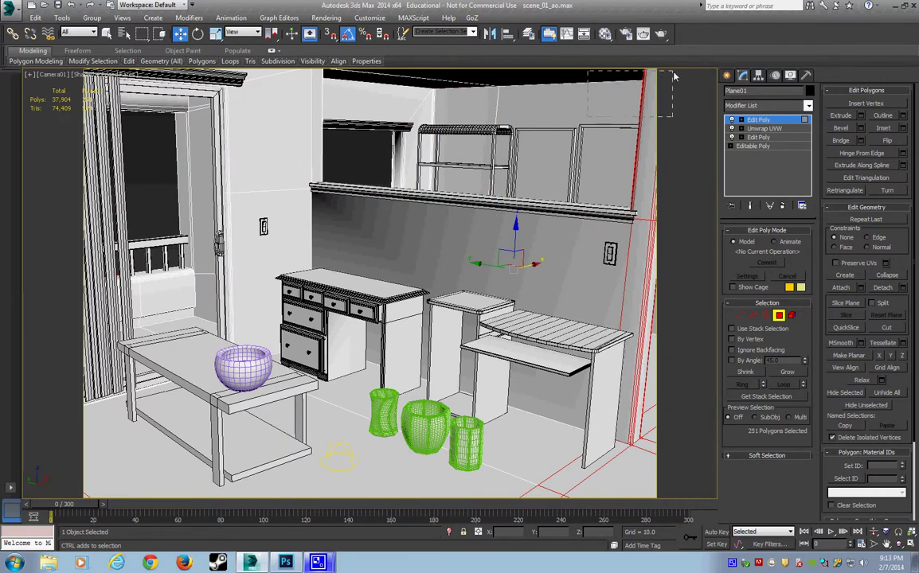
pyautogui.keyDown('alt'); pyautogui.moveTo(532, 69); pyautogui.dragTo(599, 228); pyautogui.keyUp('alt')
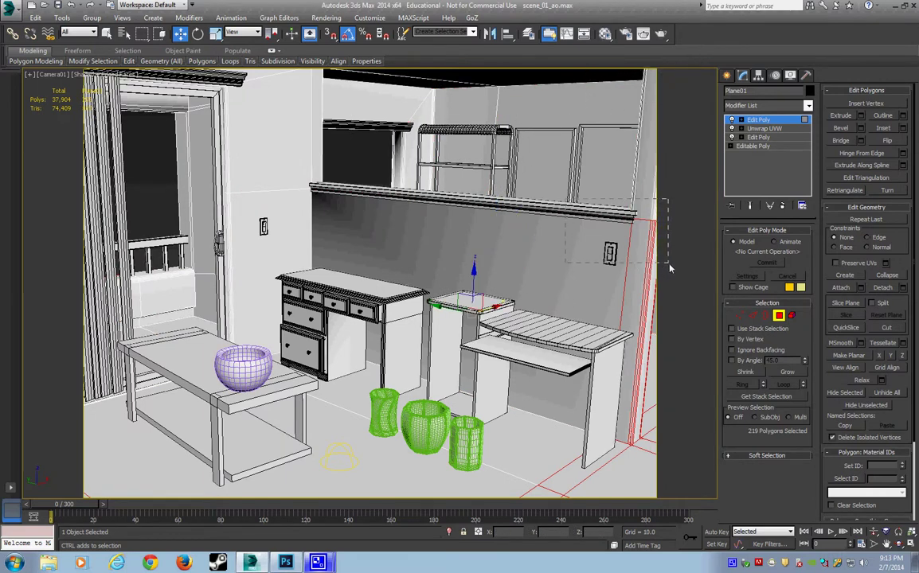
pyautogui.moveTo(625, 420)
pyautogui.keyDown('alt'); pyautogui.mouseDown()
pyautogui.moveTo(531, 497)
pyautogui.moveTo(571, 503)
pyautogui.mouseUp(); pyautogui.keyUp('alt')
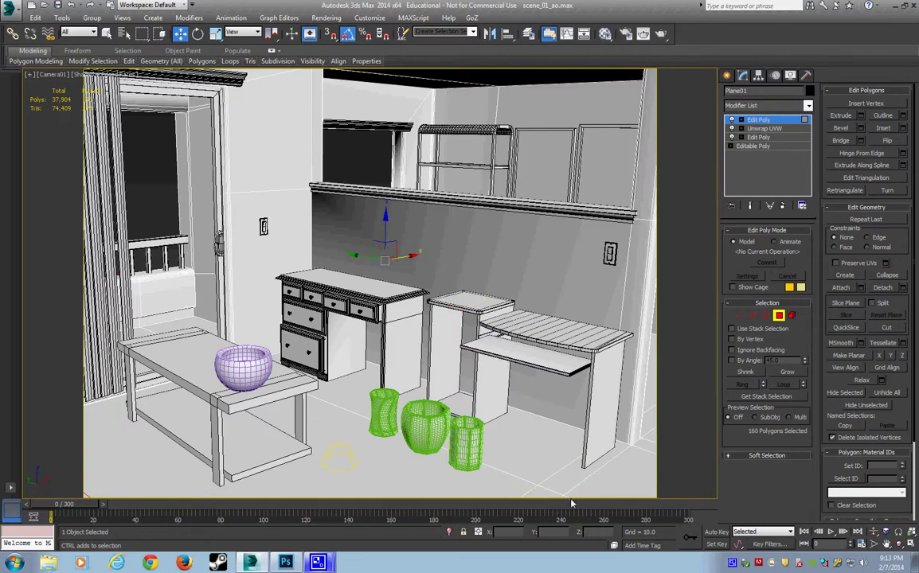
pyautogui.keyDown('alt'); pyautogui.click(143, 231); pyautogui.keyUp('alt')
pyautogui.hotkey('alt', 'w')
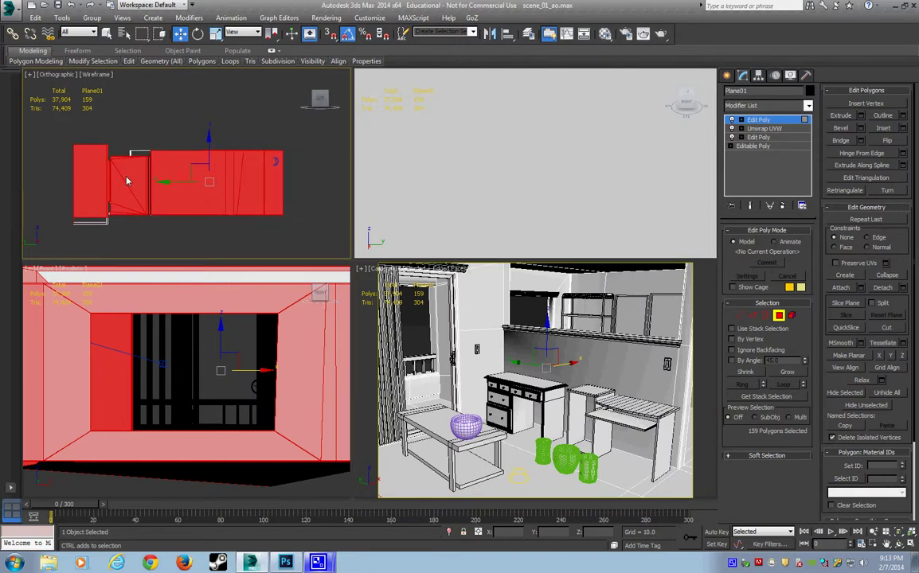
pyautogui.press('Delete')
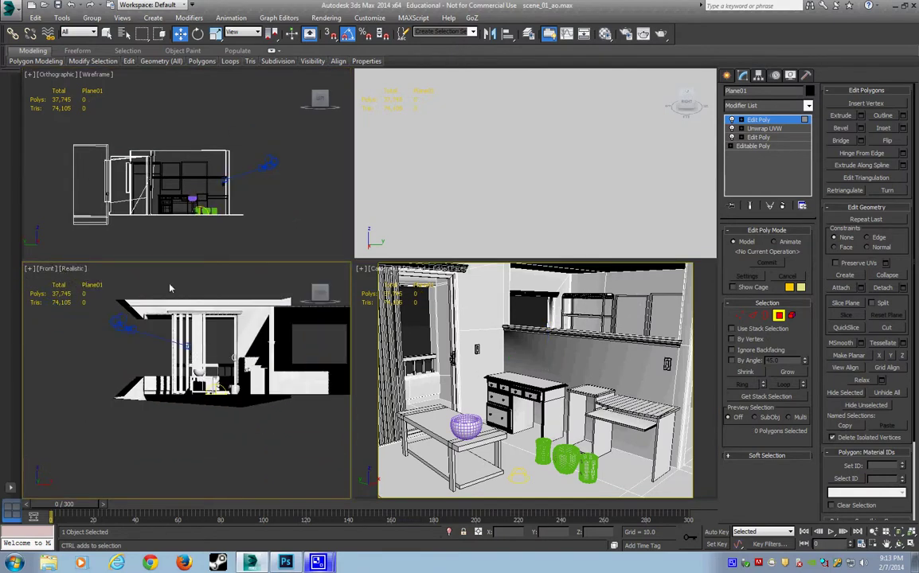
# Switch the top-left view to Perspective and orbit around the trimmed room shell
pyautogui.moveTo(170, 279); pyautogui.dragTo(167, 193, button='middle')
pyautogui.press('p')
pyautogui.moveTo(172, 156)
pyautogui.keyDown('alt'); pyautogui.mouseDown(button='middle')
pyautogui.moveTo(184, 214)
pyautogui.moveTo(297, 222)
pyautogui.mouseUp(button='middle'); pyautogui.keyUp('alt')
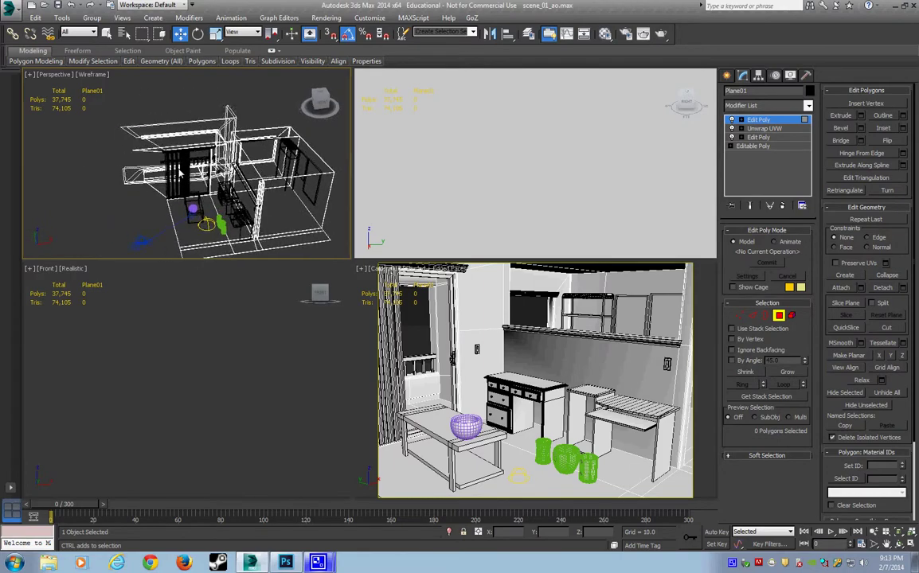
pyautogui.scroll(-4, 188, 168)
pyautogui.scroll(-2, 160, 144)
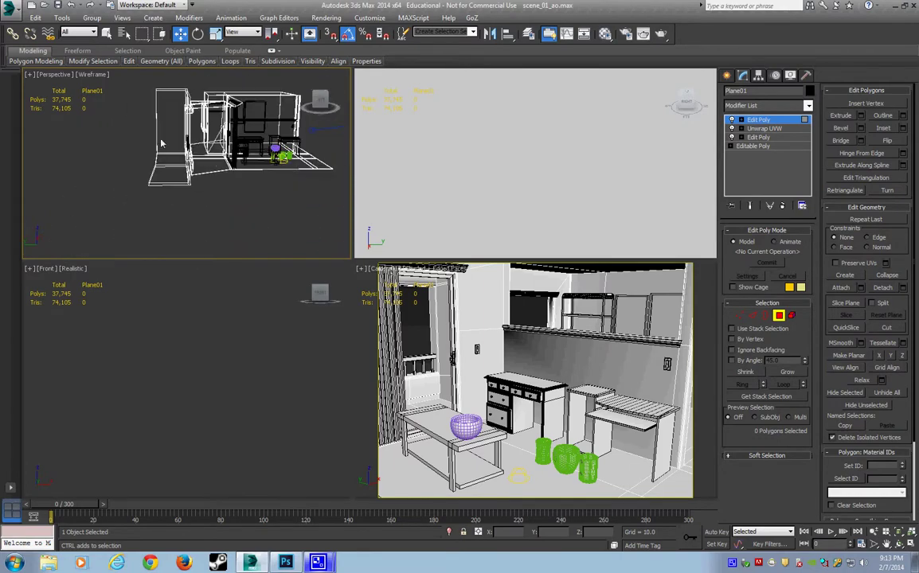
pyautogui.moveTo(124, 71); pyautogui.dragTo(168, 159)
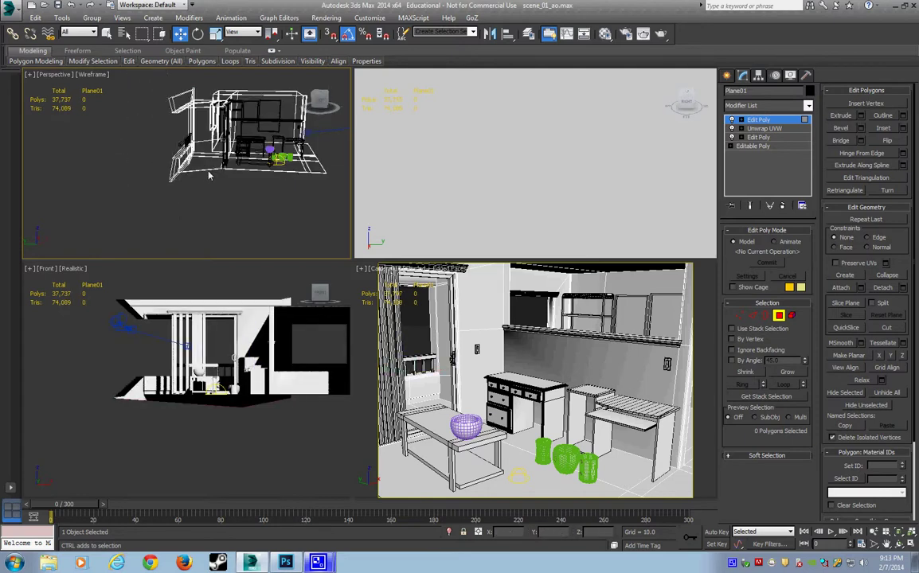
pyautogui.keyDown('alt'); pyautogui.moveTo(163, 187); pyautogui.dragTo(199, 178, button='middle'); pyautogui.keyUp('alt')
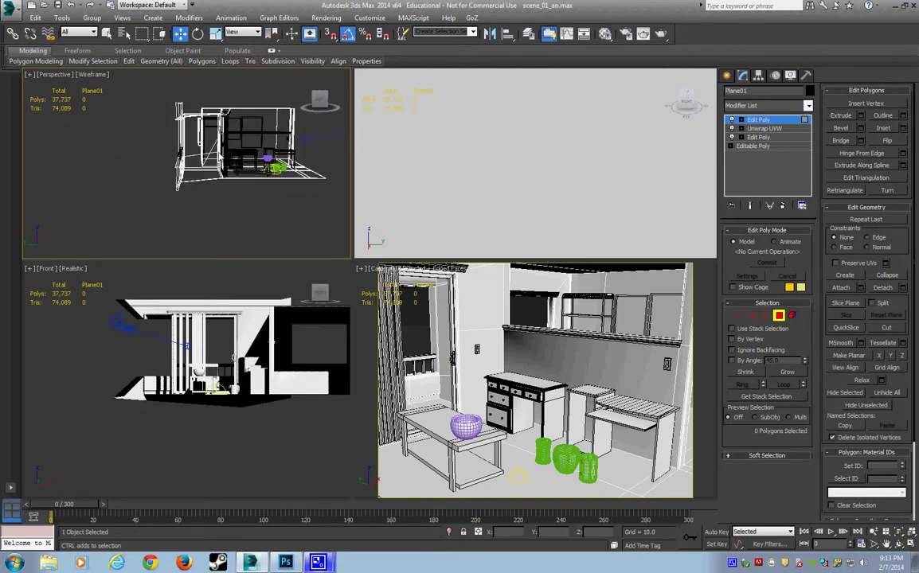
pyautogui.moveTo(237, 138)
pyautogui.keyDown('alt'); pyautogui.mouseDown(button='middle')
pyautogui.moveTo(211, 167)
pyautogui.moveTo(717, 162)
pyautogui.mouseUp(button='middle'); pyautogui.keyUp('alt')
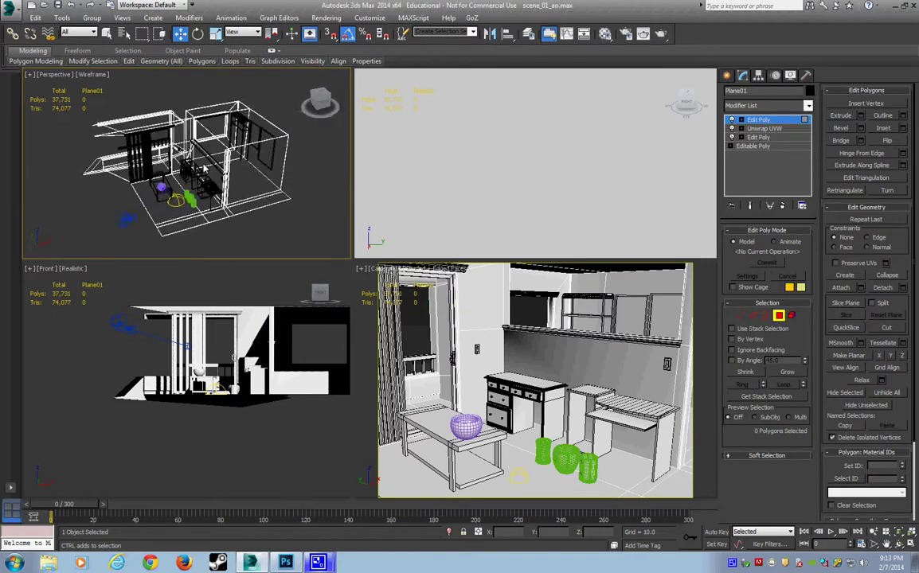
# Exit polygon mode, clear the selection, and maximize the Camera01 viewport
pyautogui.click(779, 316)
pyautogui.hotkey('ctrl', 'd')
pyautogui.hotkey('alt', 'w')
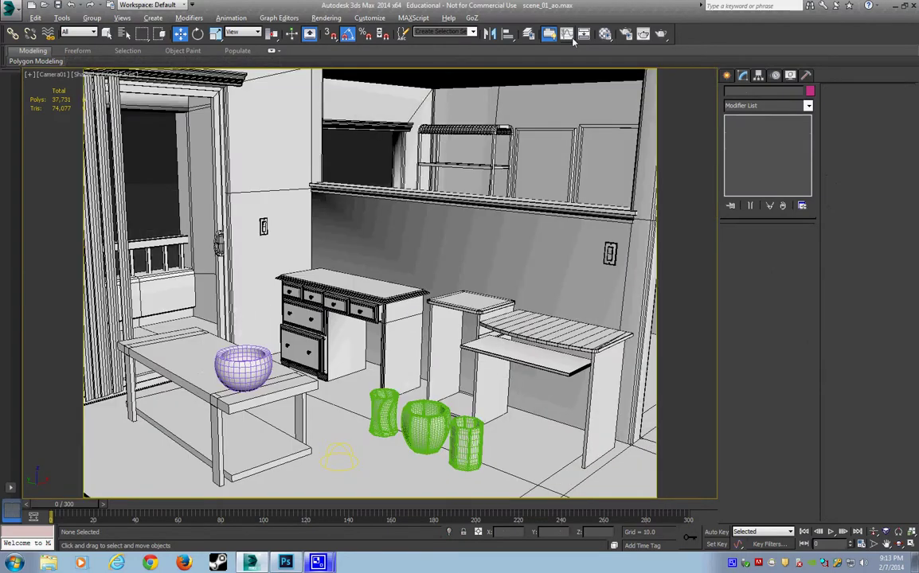
# Render Camera01 as a soft white AO image and open its Save Image dialog
pyautogui.click(583, 34)
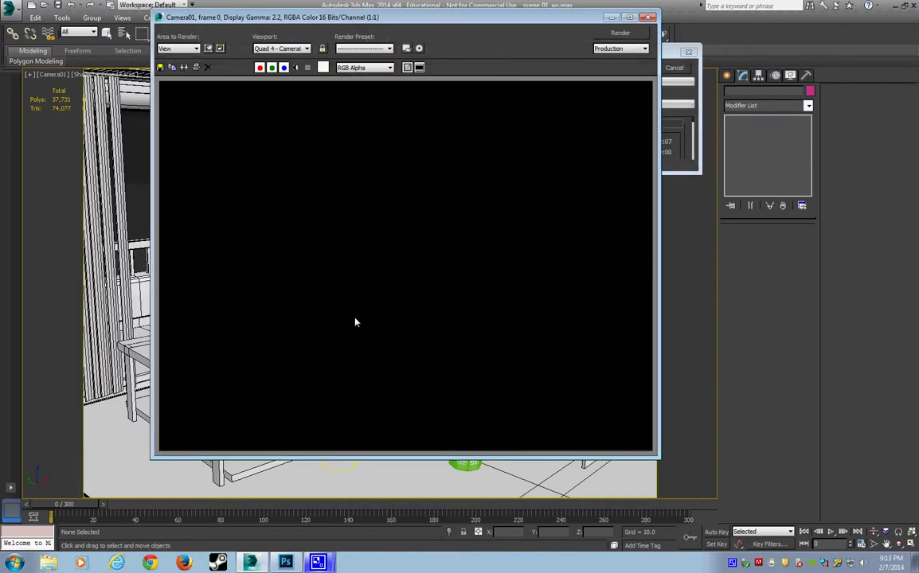
pyautogui.moveTo(318, 563)
pyautogui.click(324, 520)
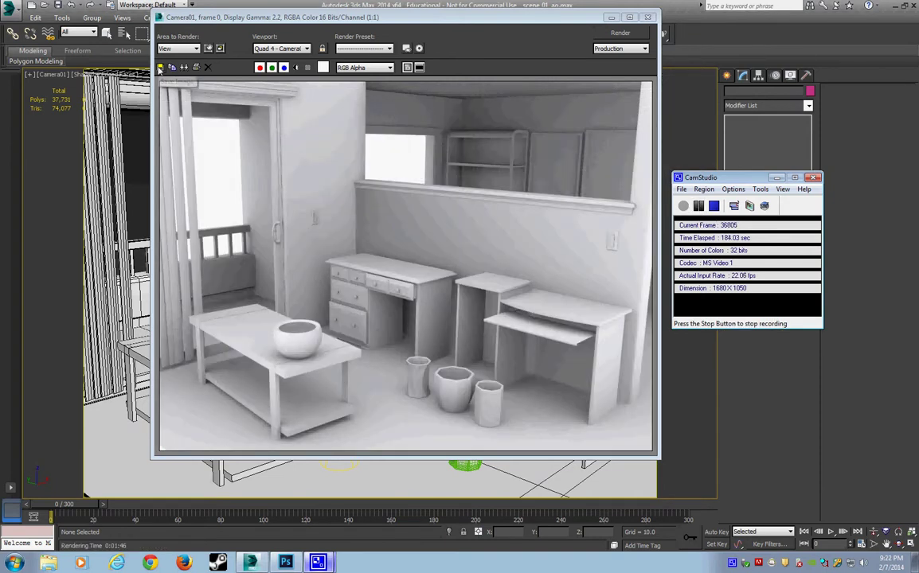
pyautogui.click(160, 68)
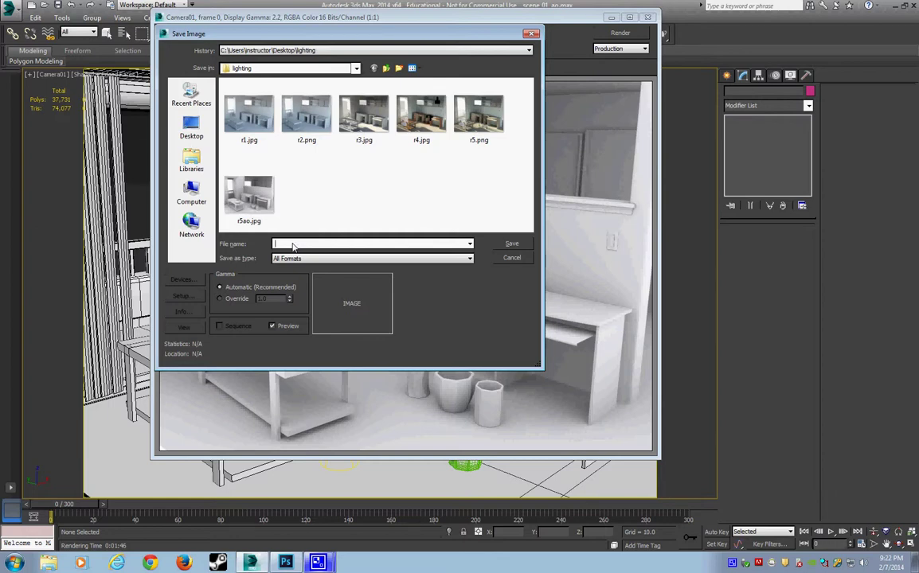
# Save the AO render over the existing r5ao.jpg, accepting the default JPEG settings
pyautogui.click(248, 195)
pyautogui.click(512, 244)
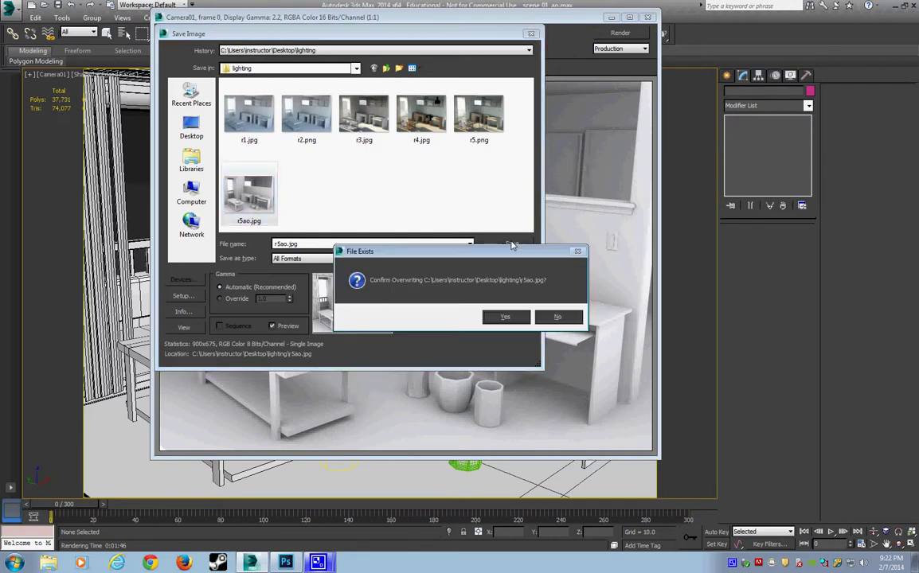
pyautogui.click(507, 318)
pyautogui.click(324, 263)
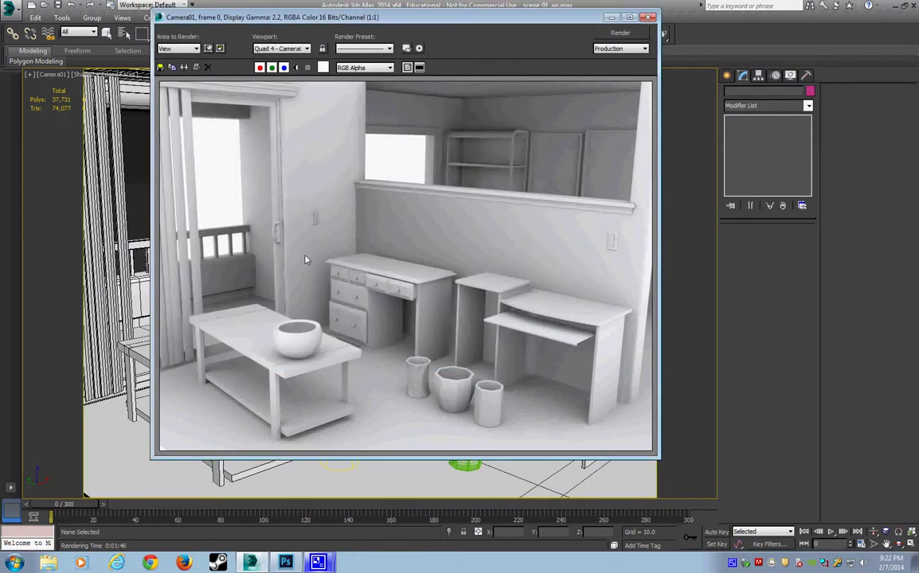
# Close the rendered frame window, minimize 3ds Max and bring Photoshop to the front
pyautogui.click(893, 5)
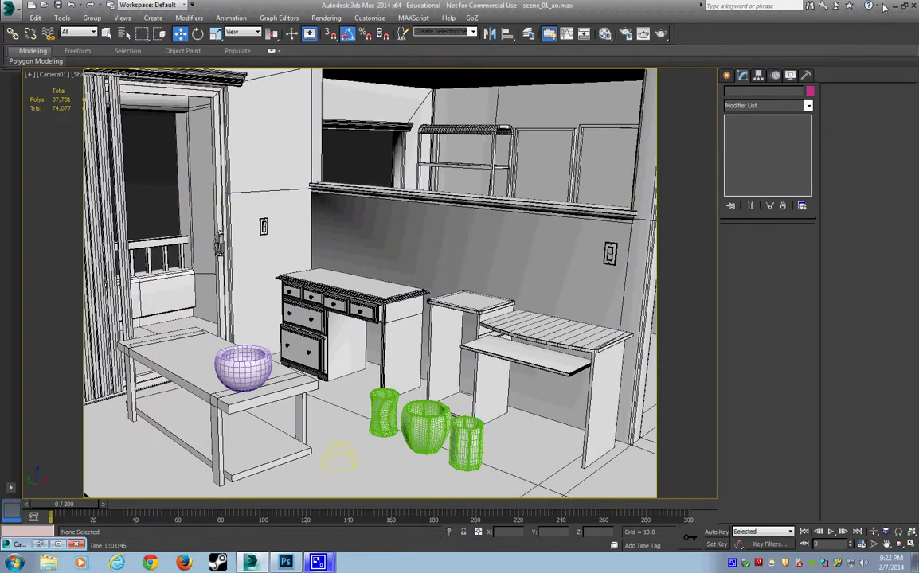
pyautogui.click(895, 7)
pyautogui.moveTo(250, 563)
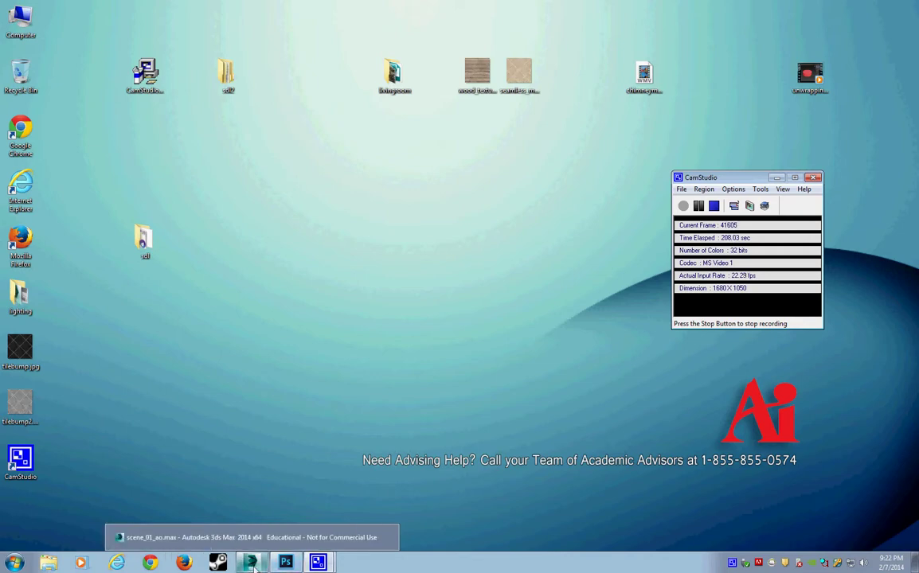
pyautogui.click(285, 563)
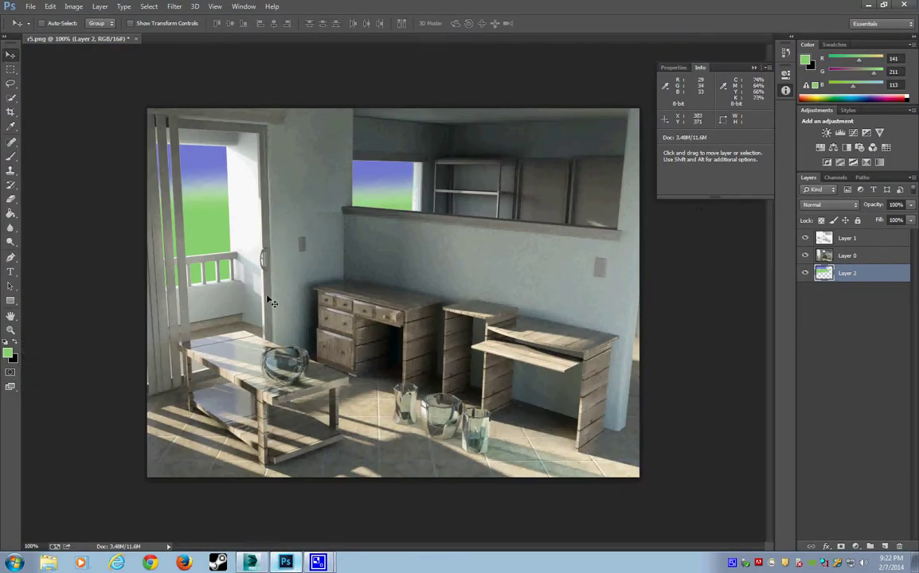
# Close r5.png without saving, open r5ao.jpg and r5.png together, and return to r5.png
pyautogui.click(135, 38)
pyautogui.click(460, 211)
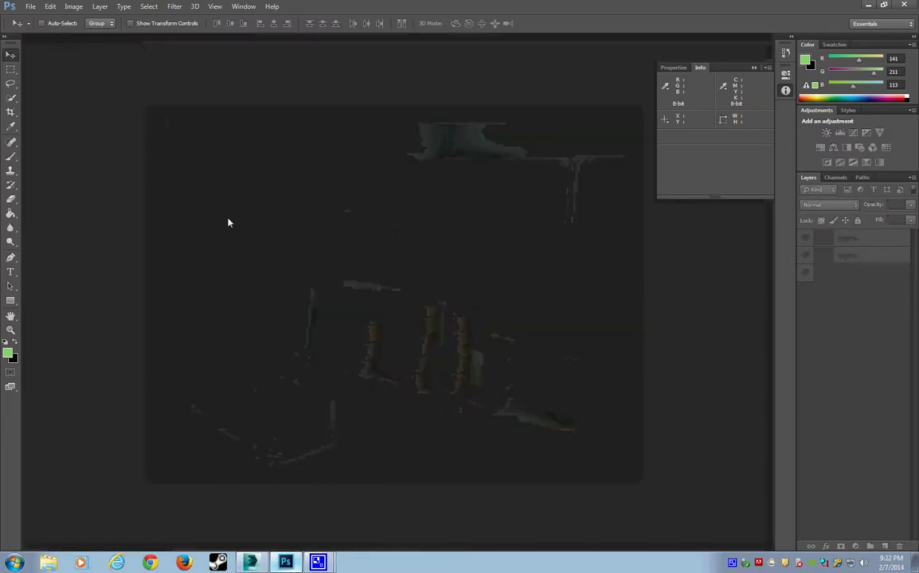
pyautogui.doubleClick(227, 222)
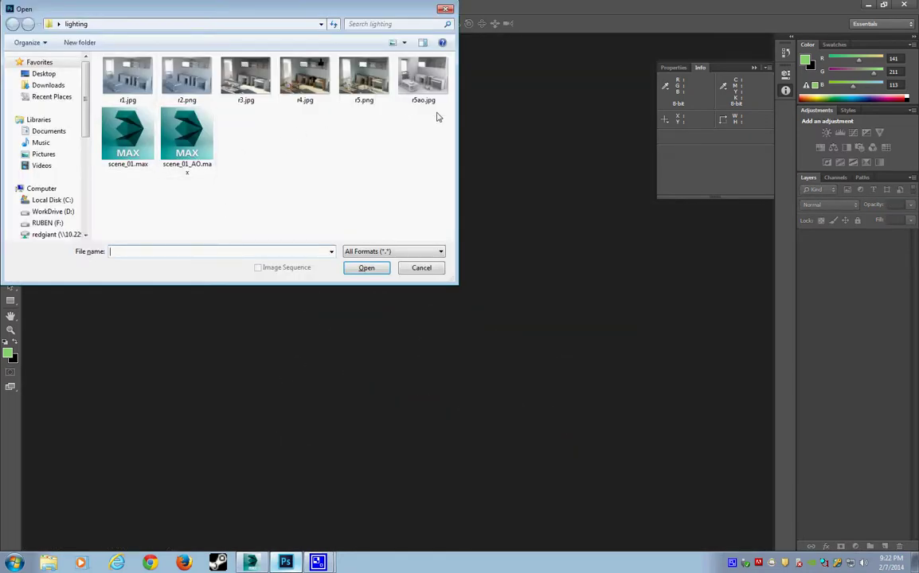
pyautogui.click(423, 77)
pyautogui.keyDown('ctrl'); pyautogui.click(364, 77); pyautogui.keyUp('ctrl')
pyautogui.click(368, 267)
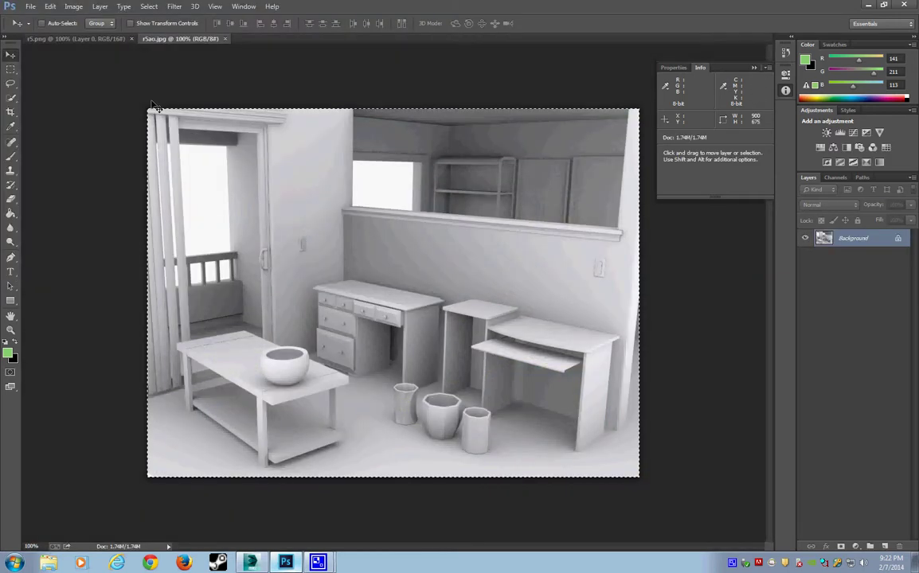
pyautogui.click(225, 39)
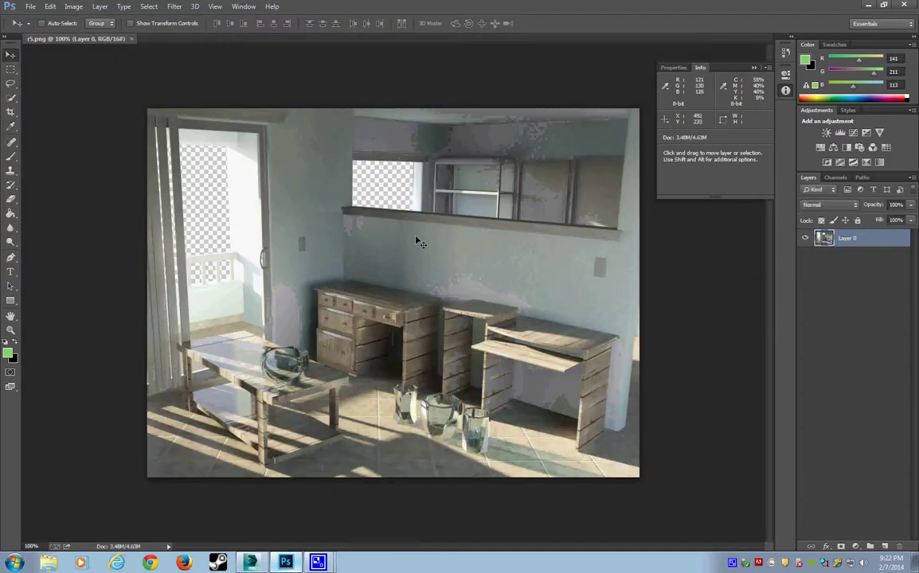
# Drag the AO render onto r5.png as Layer 1 and set its blend mode to Multiply
pyautogui.moveTo(226, 44); pyautogui.dragTo(374, 214)
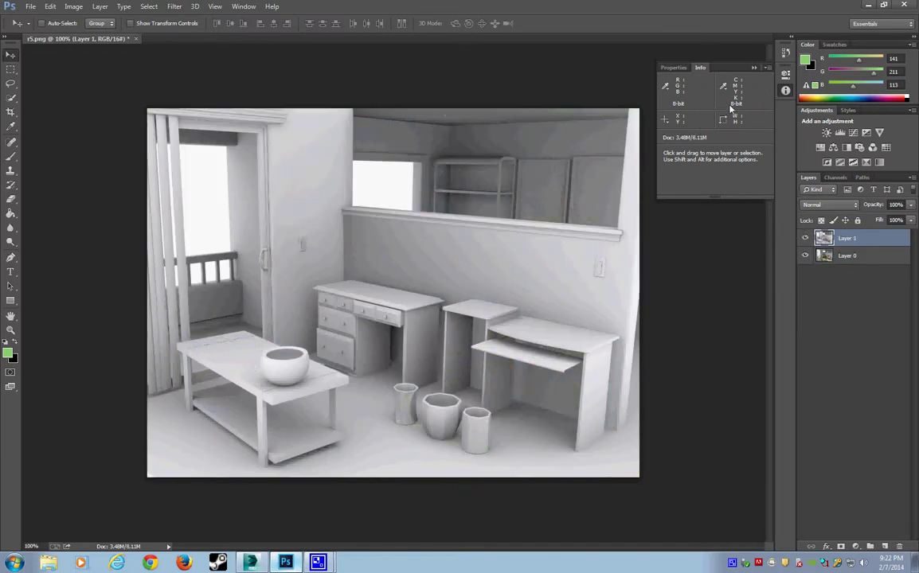
pyautogui.click(823, 206)
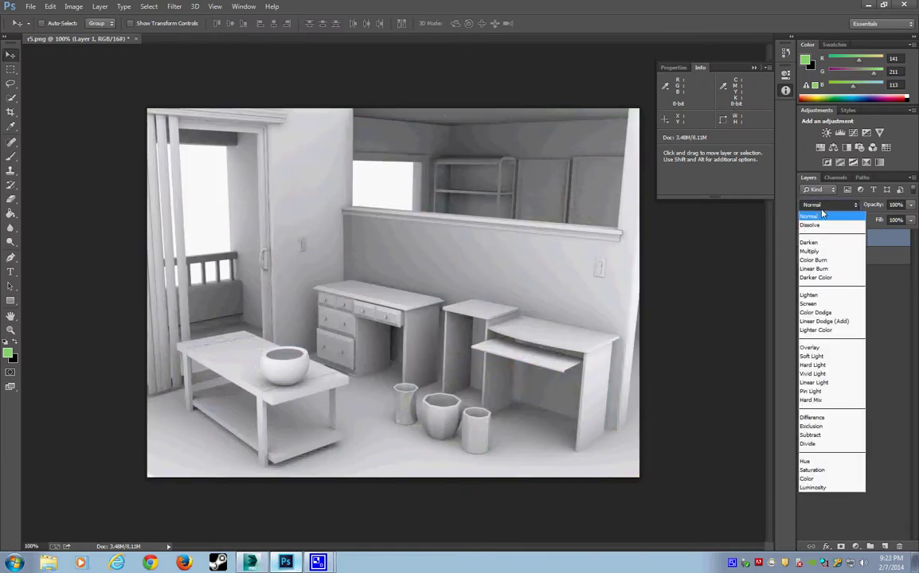
pyautogui.click(809, 250)
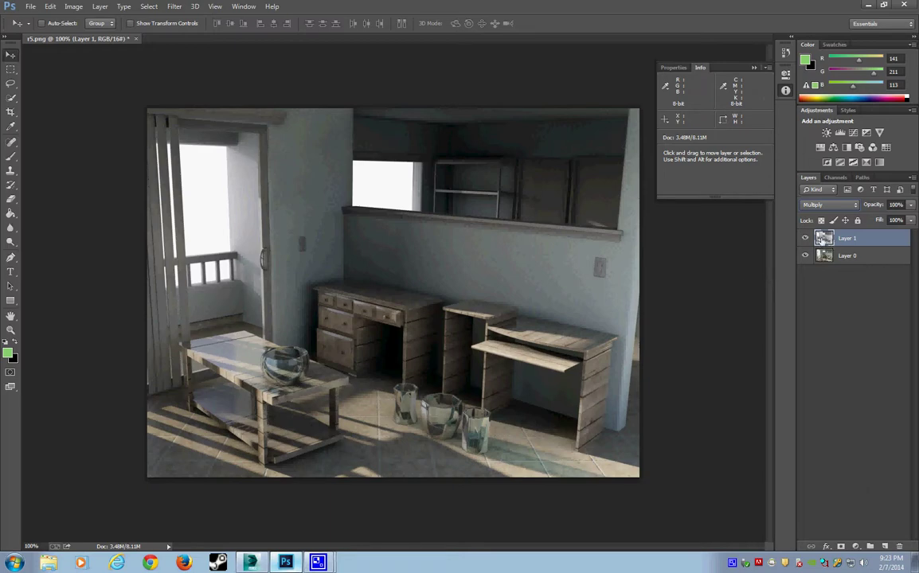
# Brighten the composite with a Levels adjustment, moving the white input slider left
pyautogui.click(74, 6)
pyautogui.moveTo(90, 35)
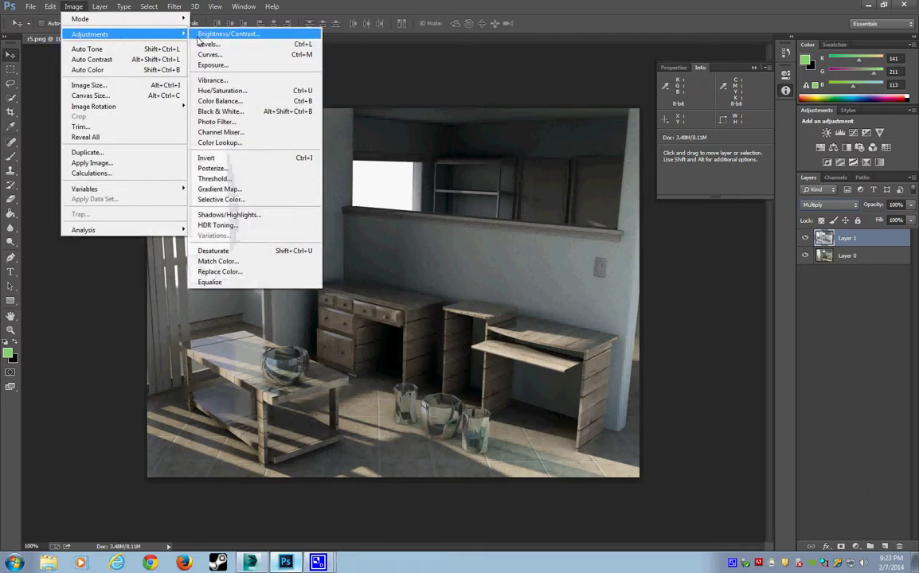
pyautogui.click(206, 44)
pyautogui.moveTo(784, 354); pyautogui.dragTo(740, 354)
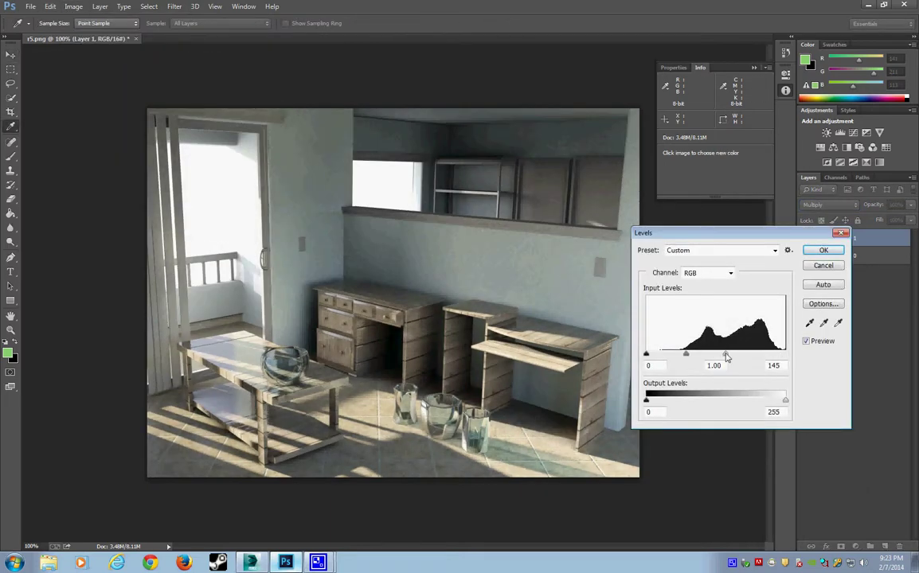
pyautogui.click(811, 251)
pyautogui.press('v')
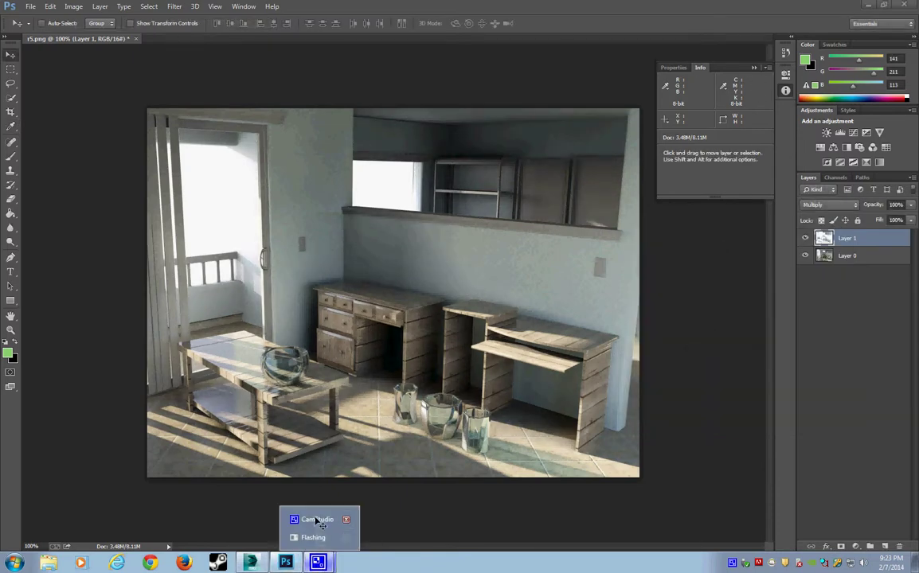
pyautogui.click(321, 522)
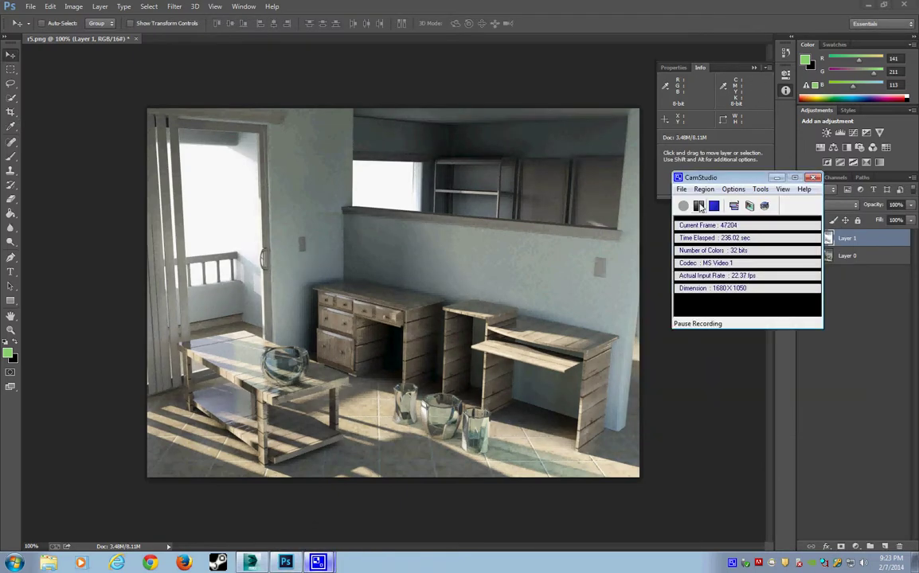